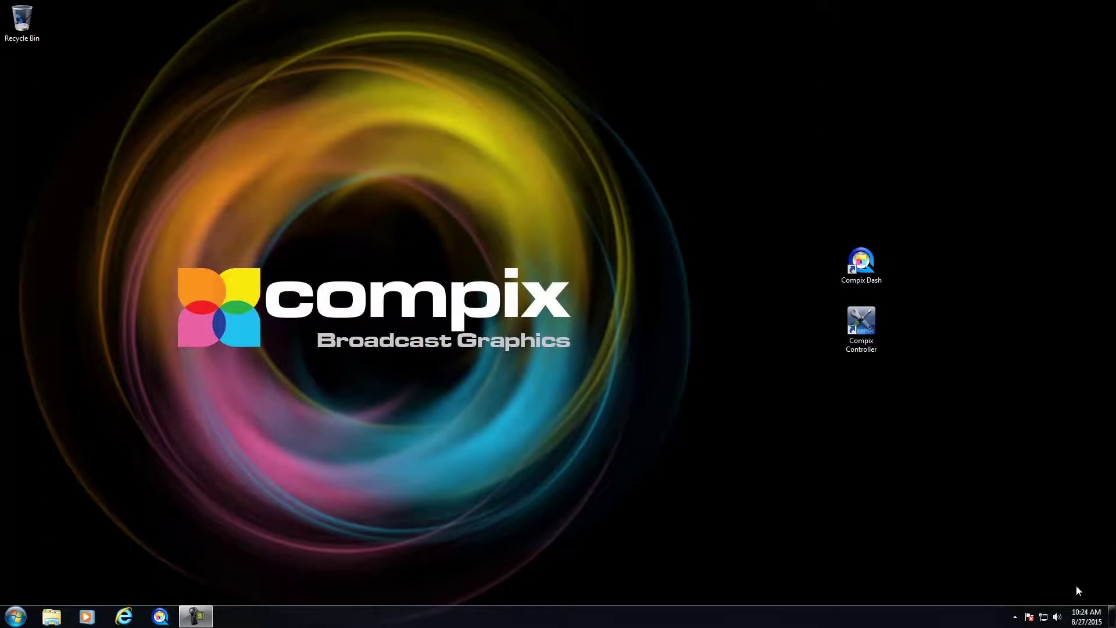
Step: Launch Compix Dash on output channel 1. Matrox with Preview left unchecked
double_click(870, 260)
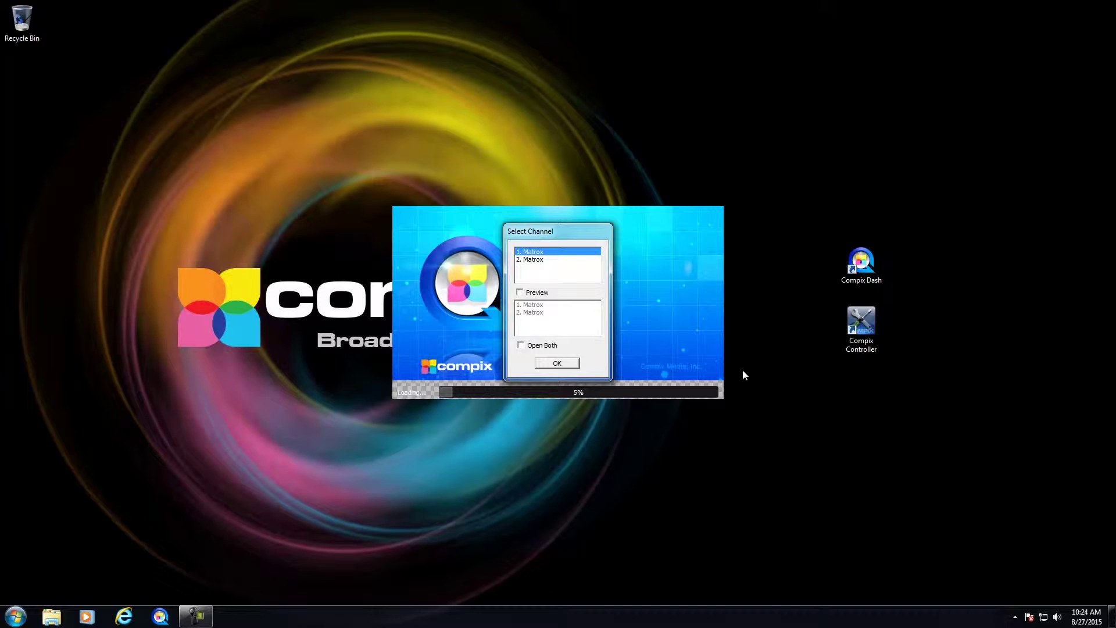
left_click(569, 254)
left_click(537, 293)
left_click(533, 294)
left_click(566, 364)
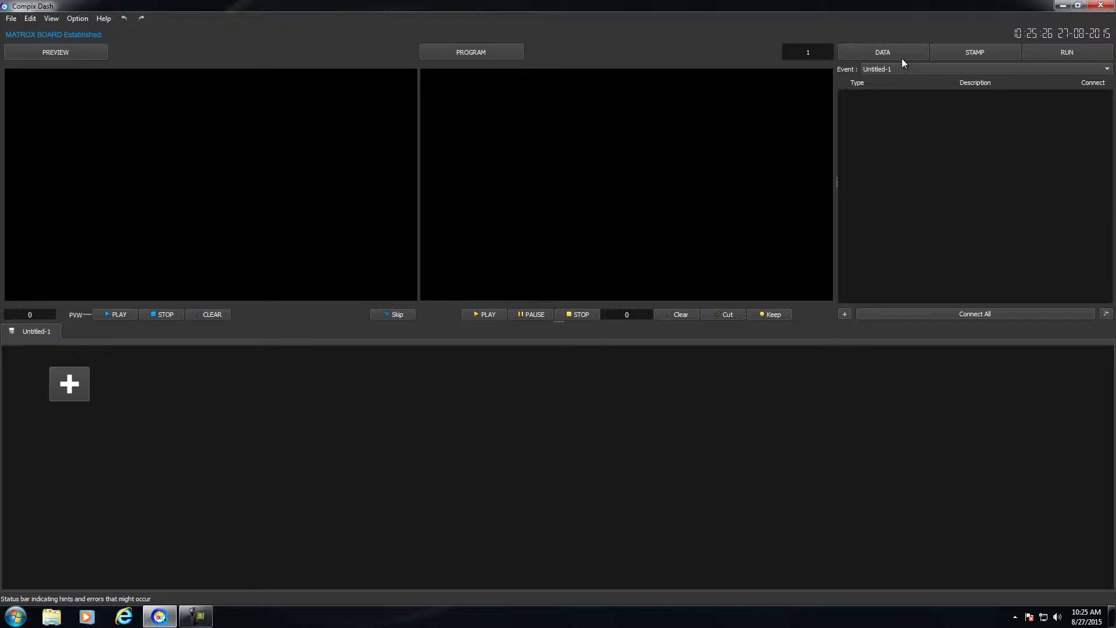
Step: Show the RUN panel's Manual In/Out, page 0–0, loop 1 settings, then open the File menu
left_click(996, 56)
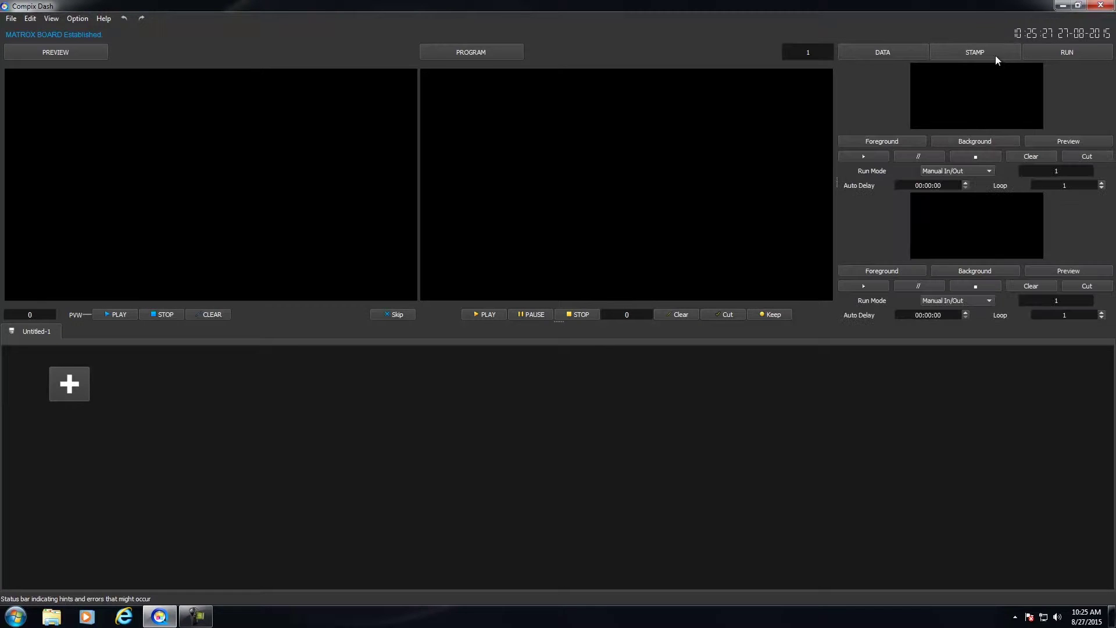
left_click(1054, 53)
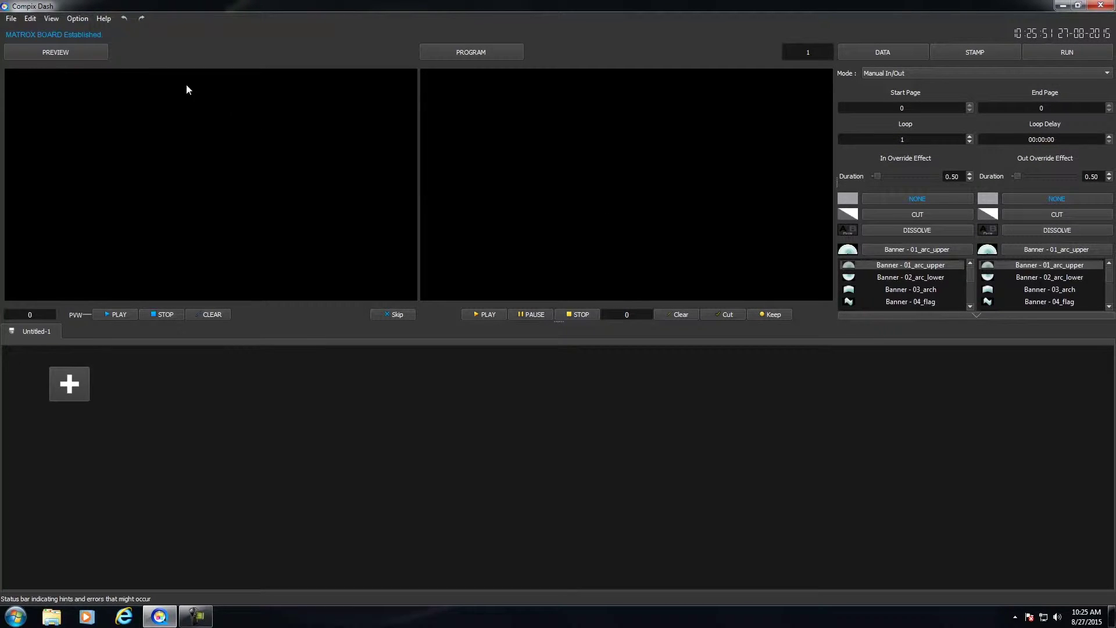
left_click(11, 18)
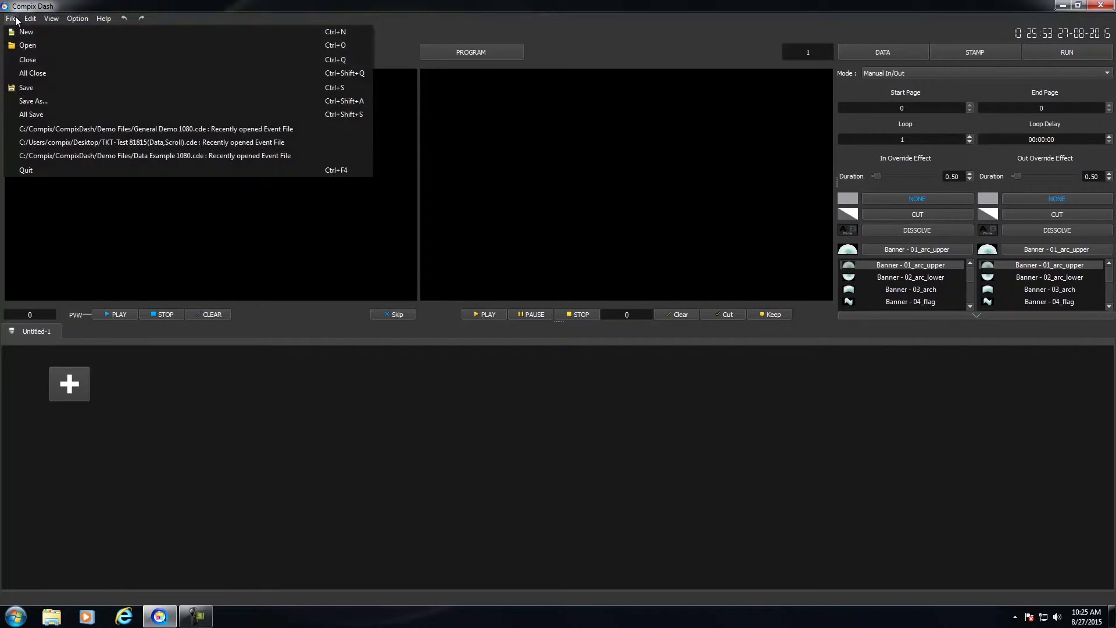
Step: Open Data Example 1080.cde from C:\Compix\CompixDash\Demo Files
left_click(36, 48)
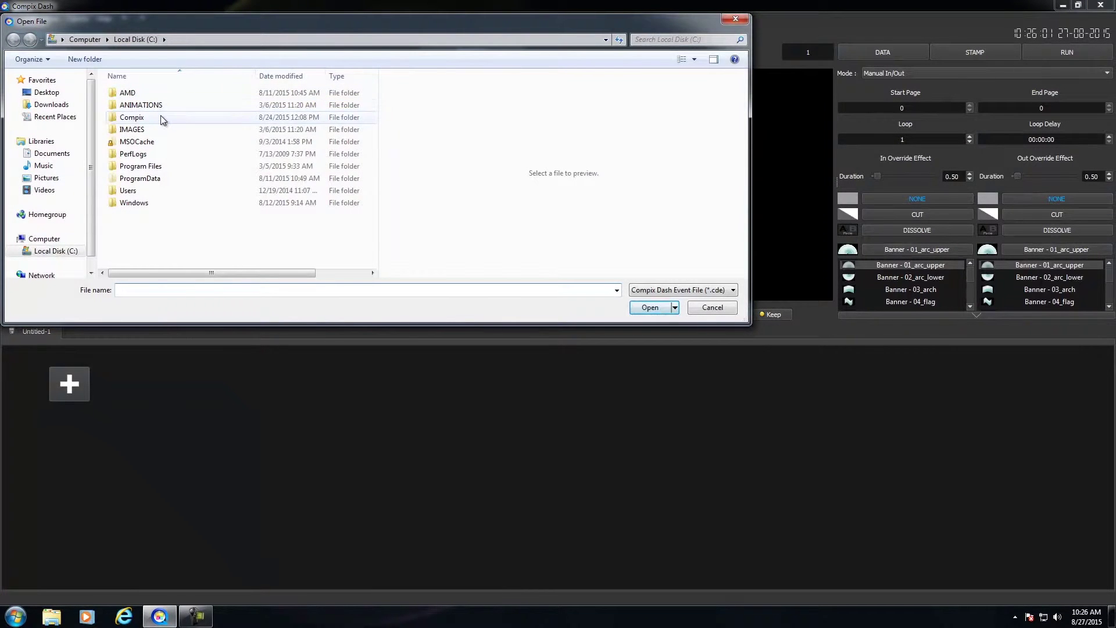
double_click(158, 116)
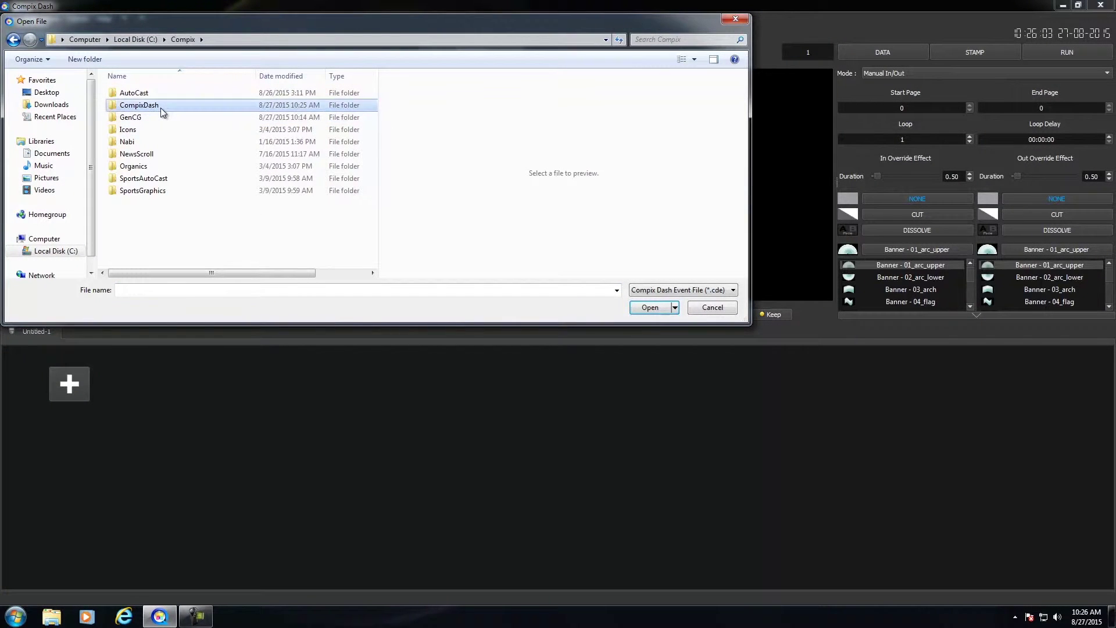
double_click(162, 106)
left_click(162, 95)
double_click(163, 95)
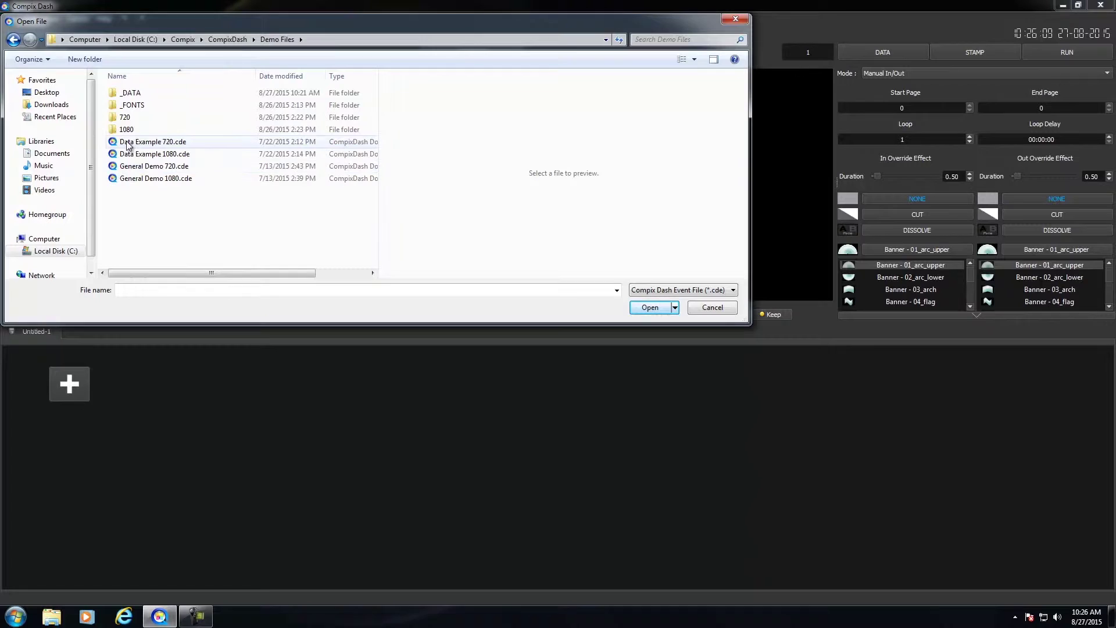
left_click(160, 154)
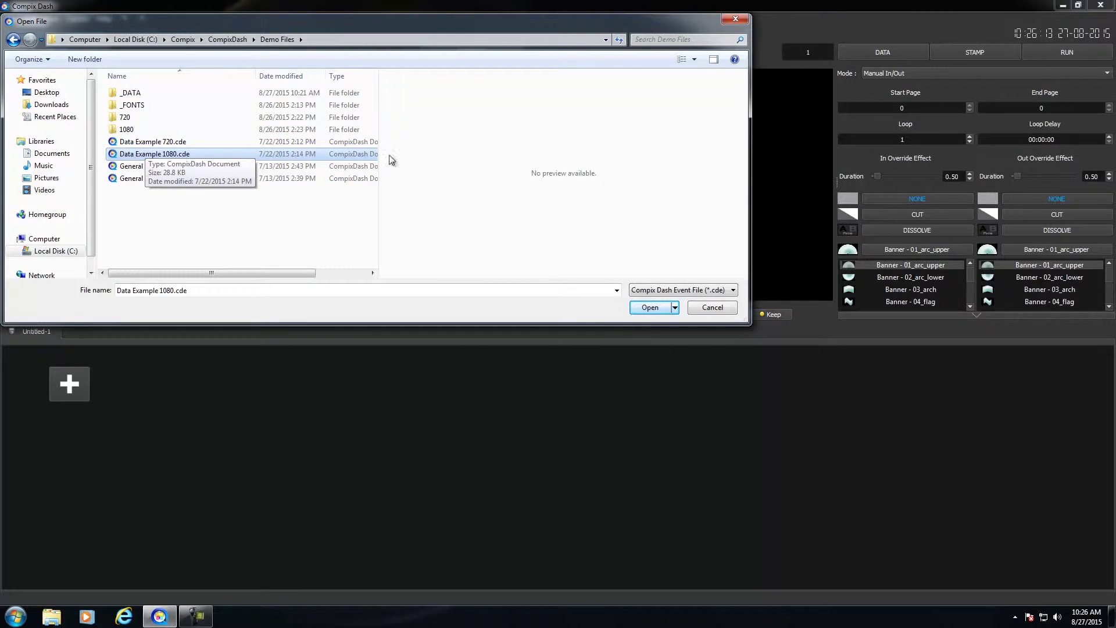
left_click(650, 307)
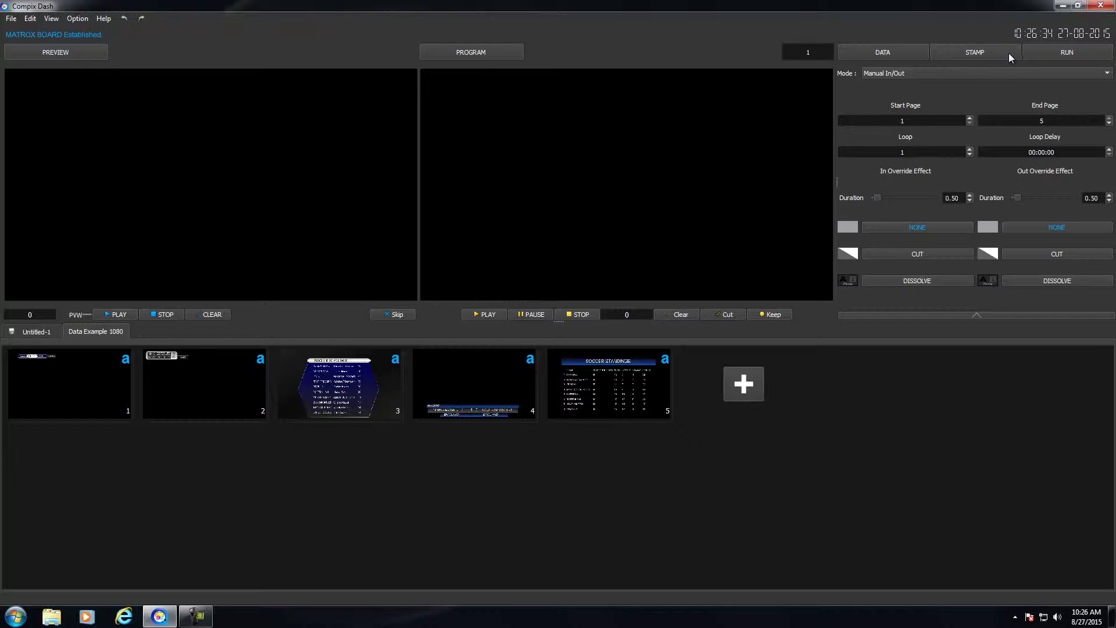
Step: Connect all four data sources on the DATA tab and cue page 1's BRA v CRO scorebug
left_click(881, 52)
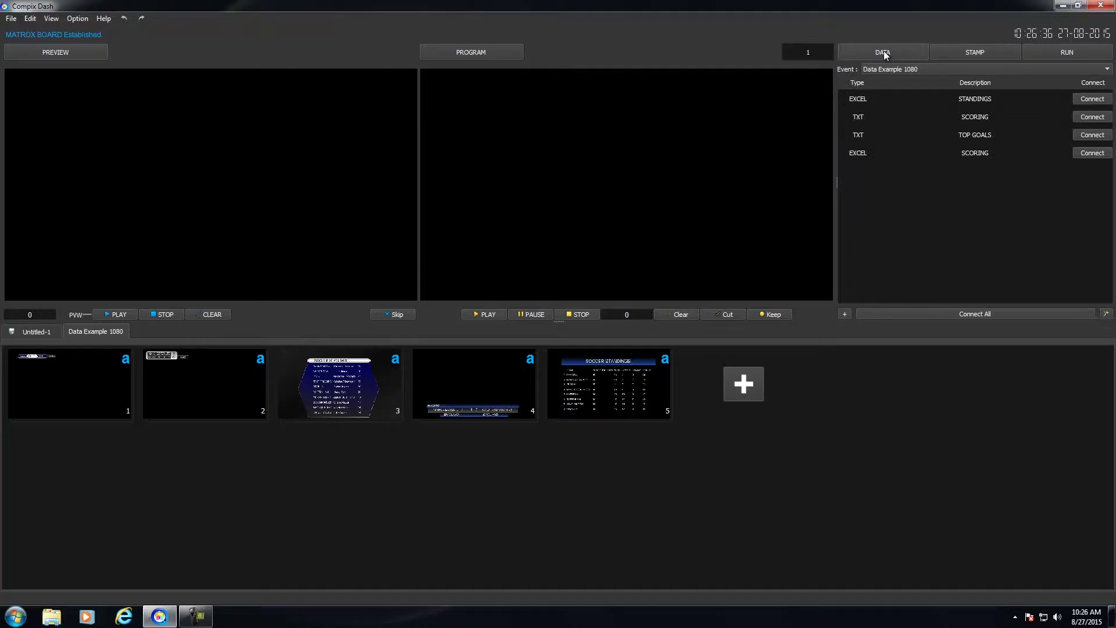
left_click(895, 105)
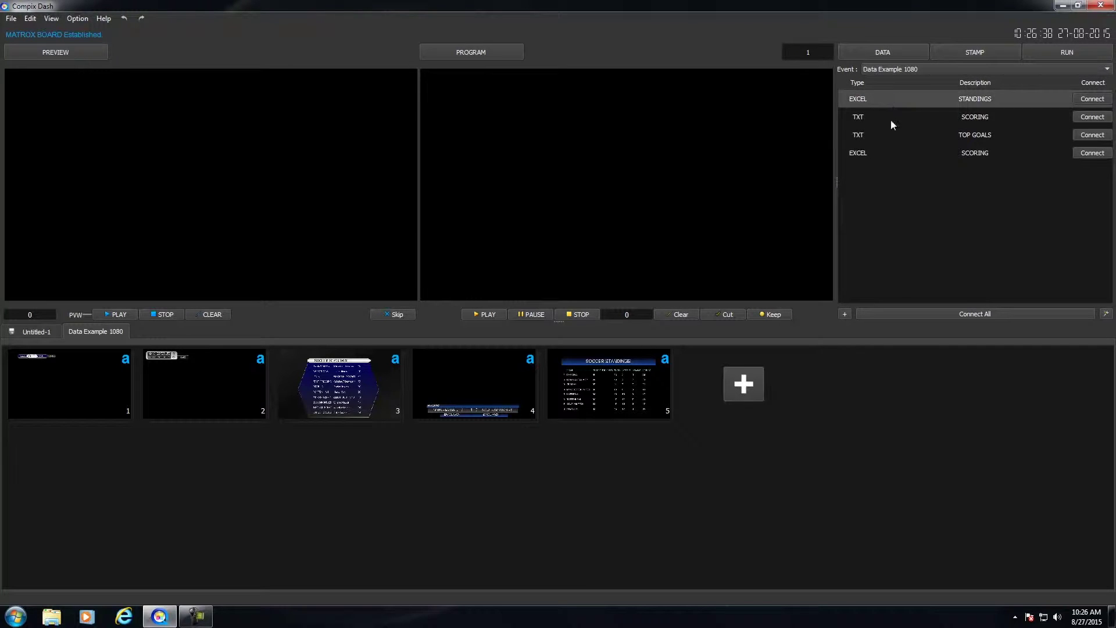
left_click(889, 153)
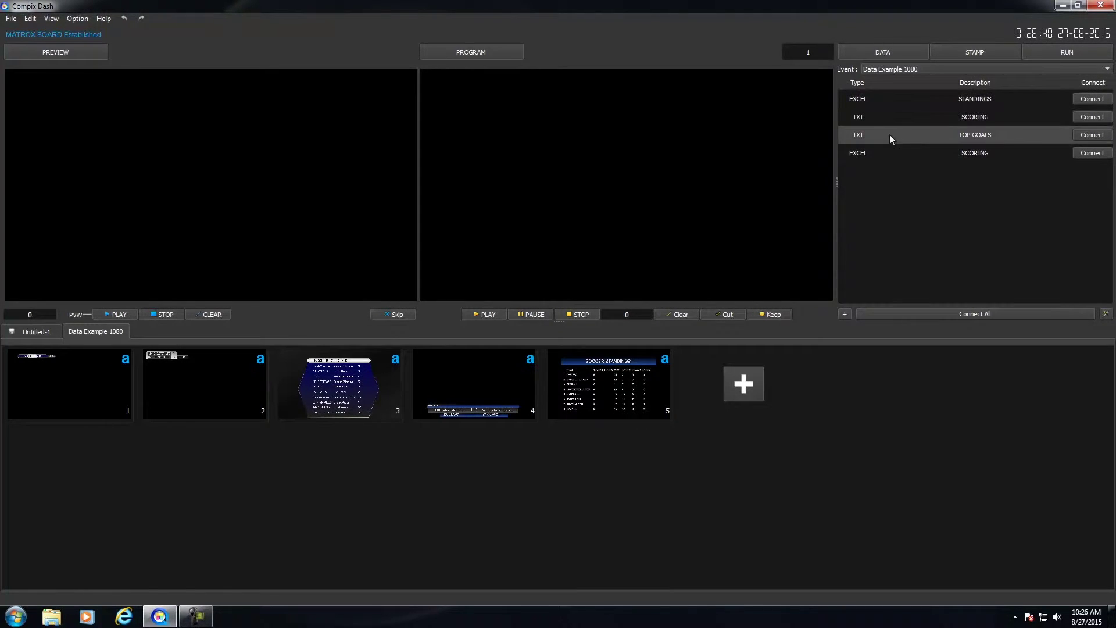
left_click(895, 98)
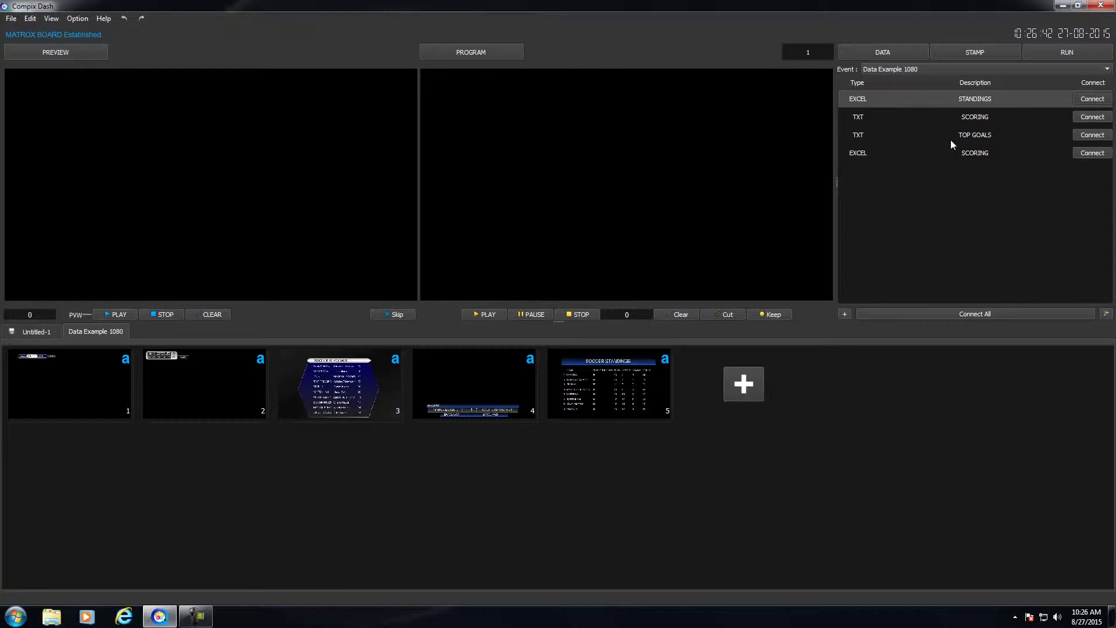
left_click(980, 314)
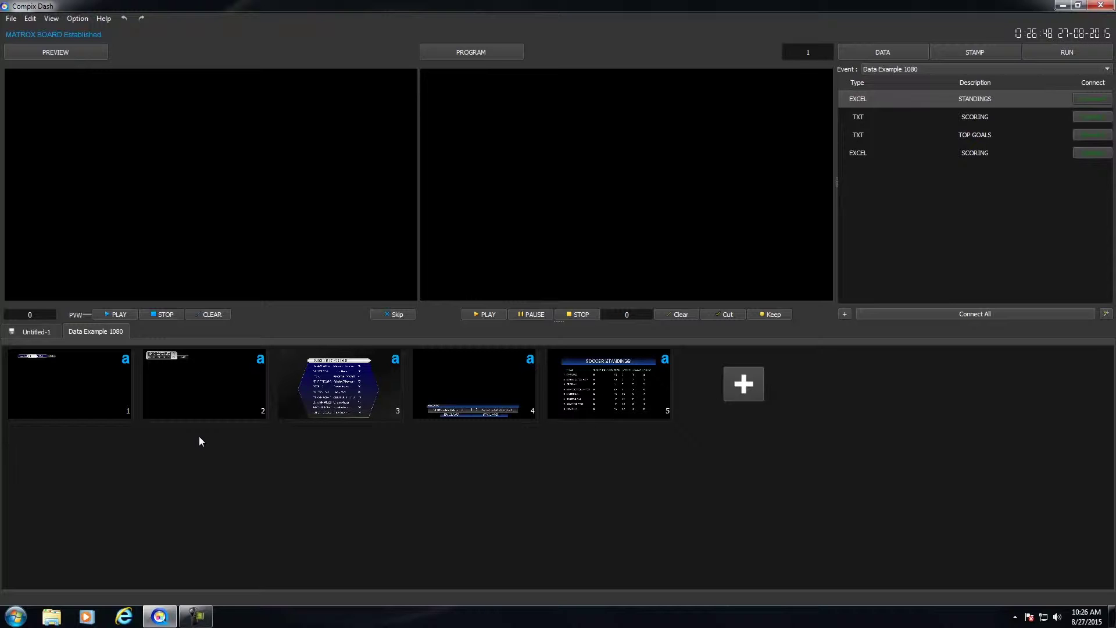
left_click(97, 396)
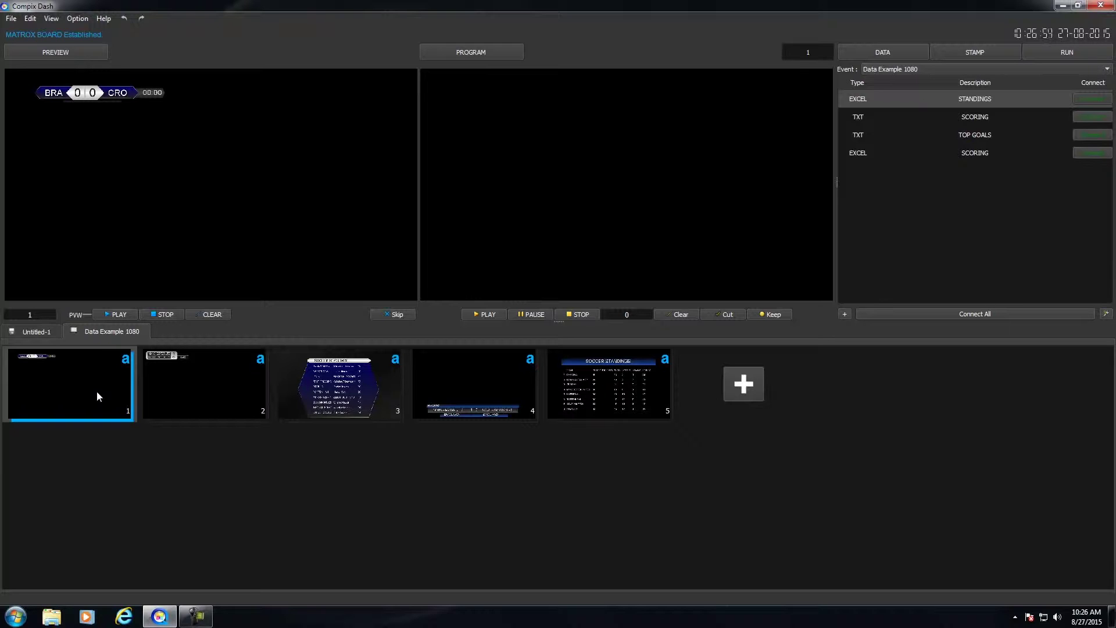
Step: Air the BRA v CRO scorebug, take it off, then air the Manchester Utd scorebug
left_click(470, 315)
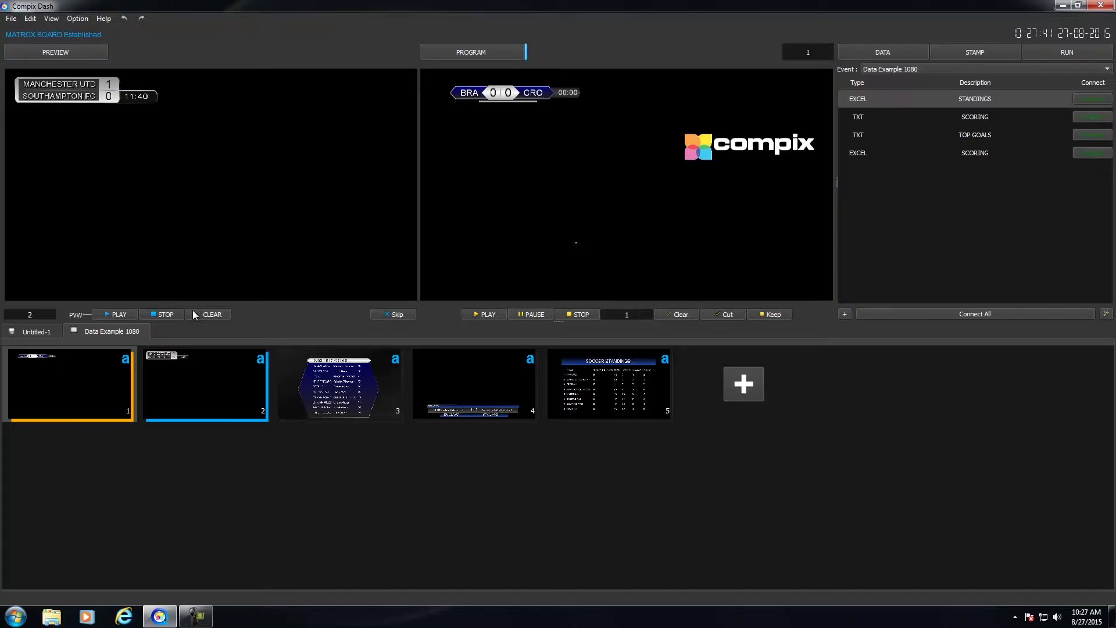
left_click(487, 315)
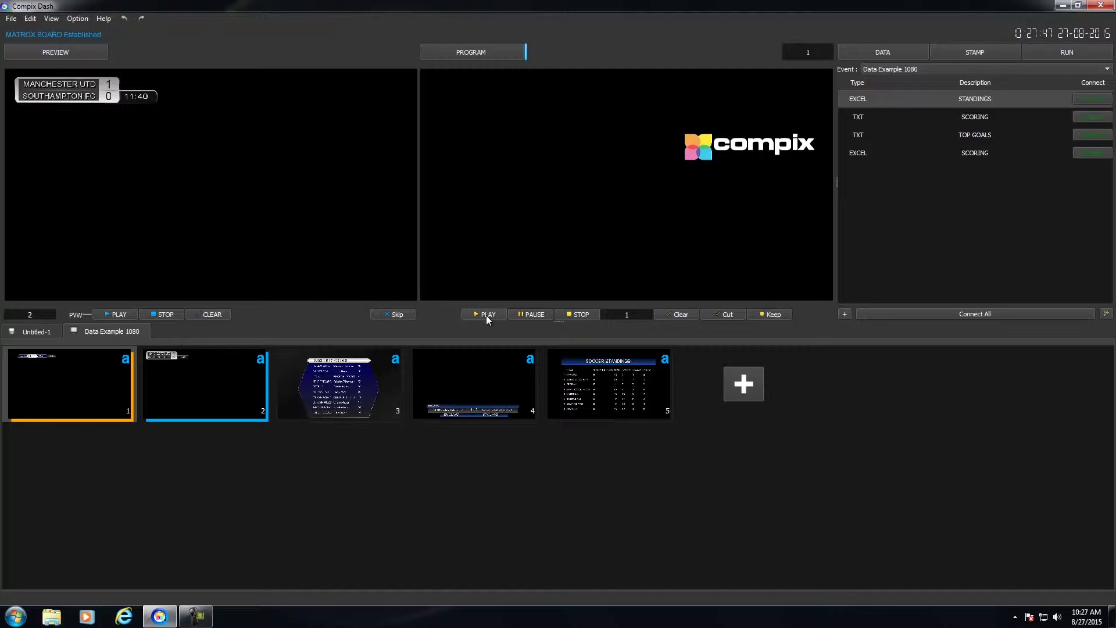
left_click(487, 318)
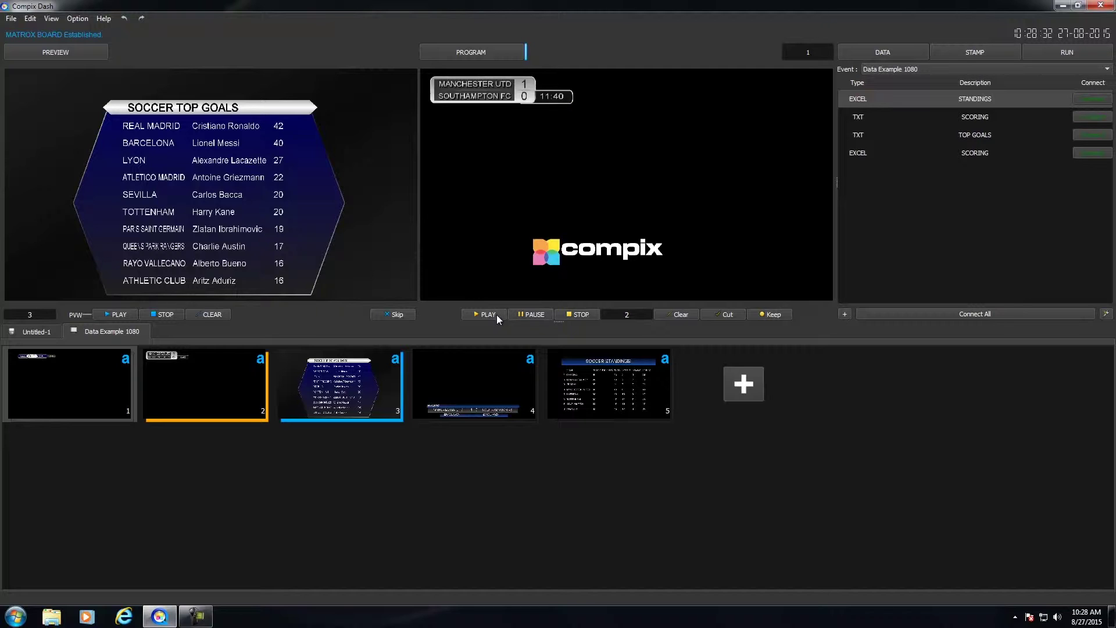
right_click(354, 389)
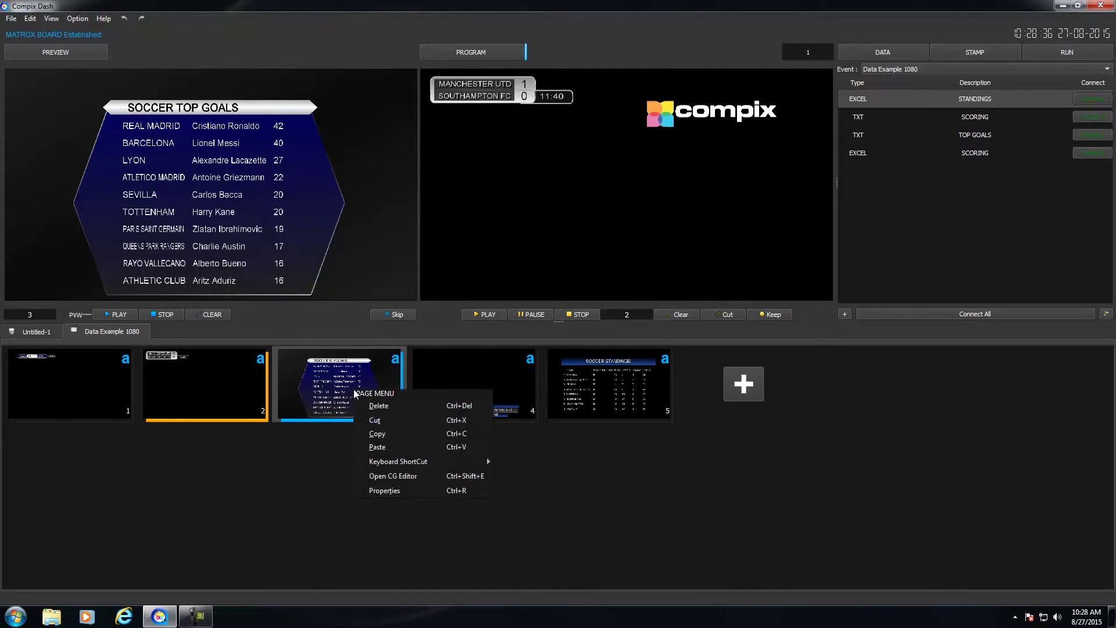
left_click(419, 479)
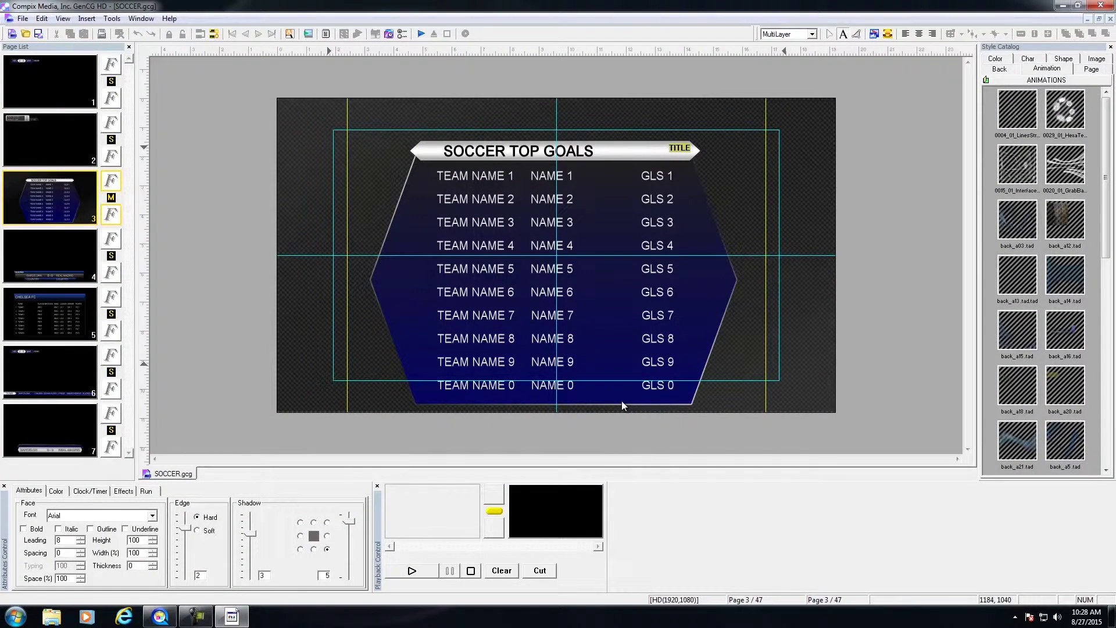
left_click(1100, 5)
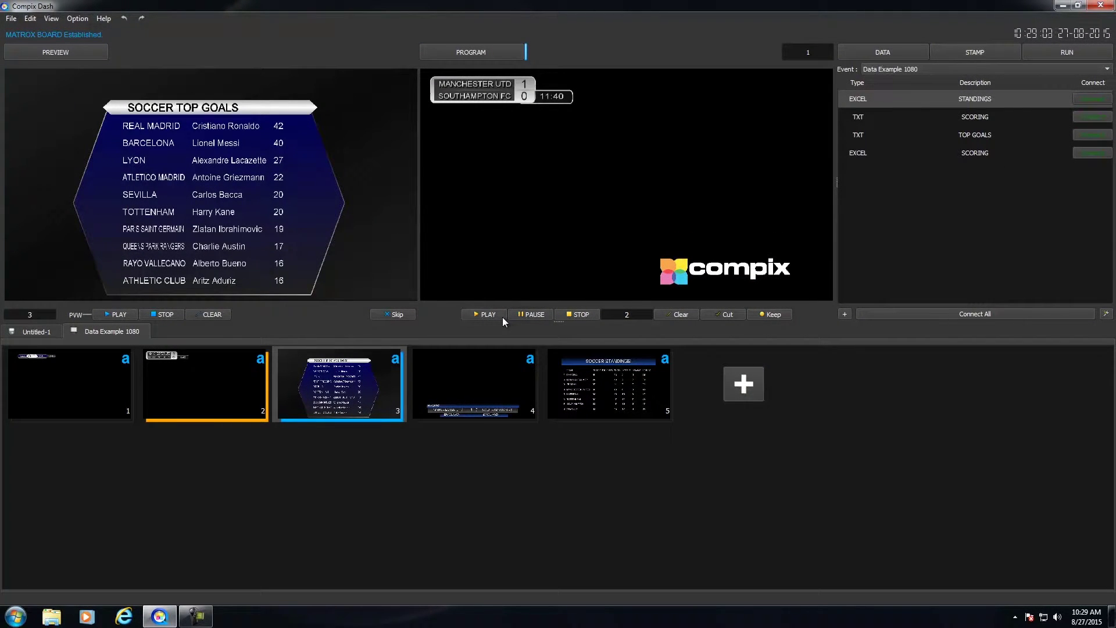
Step: Clear the Manchester Utd scorebug, air page 3's Soccer Top Goals, and show the STAMP panel
left_click(501, 315)
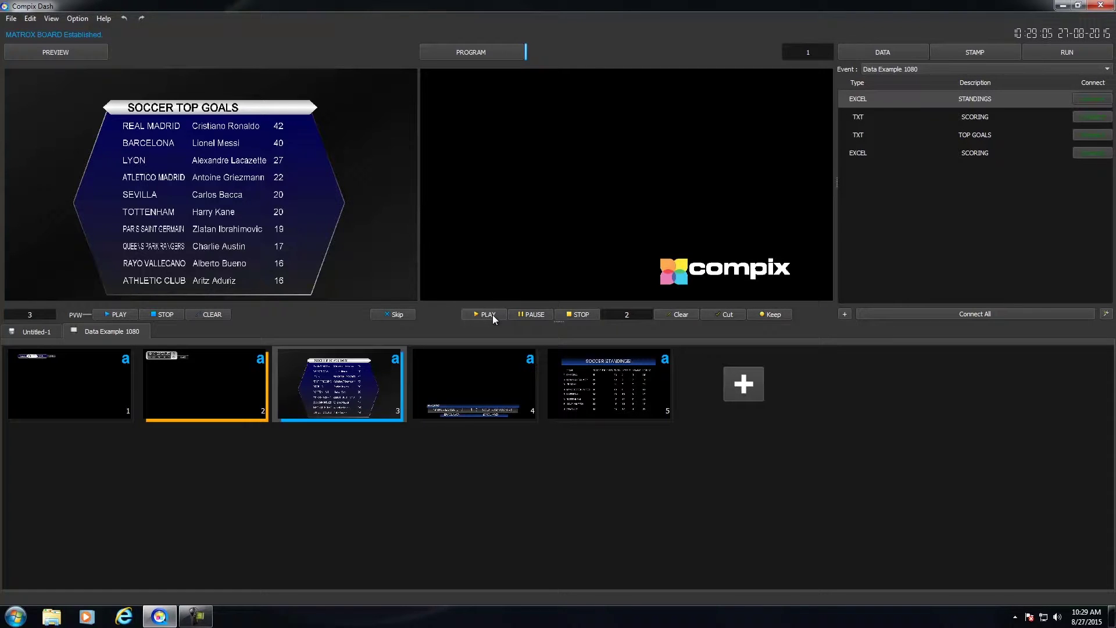
left_click(493, 315)
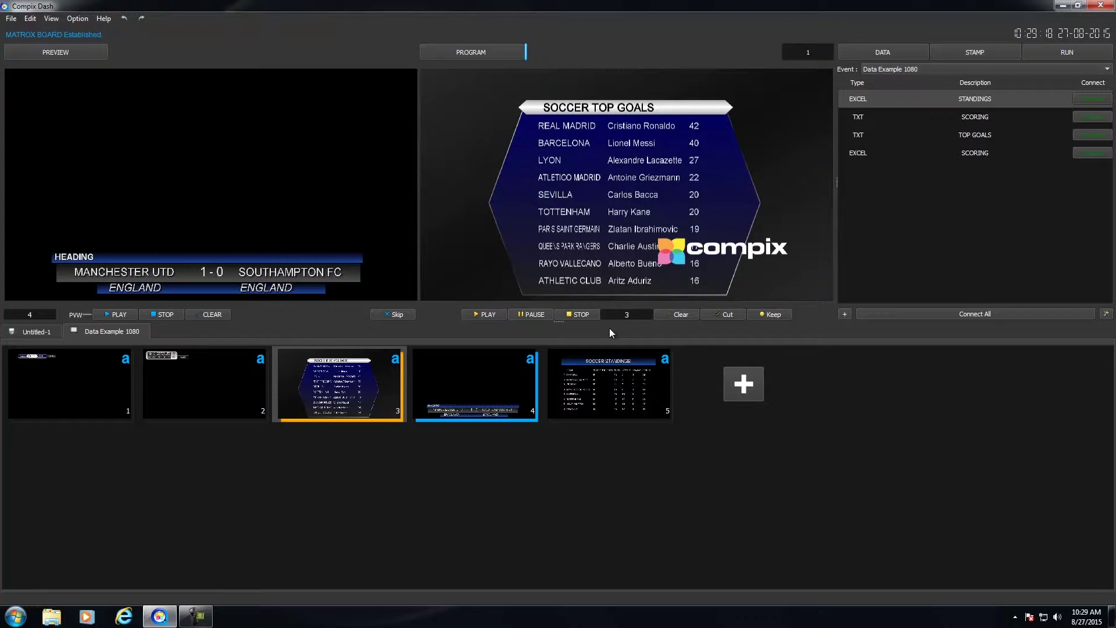
left_click(992, 54)
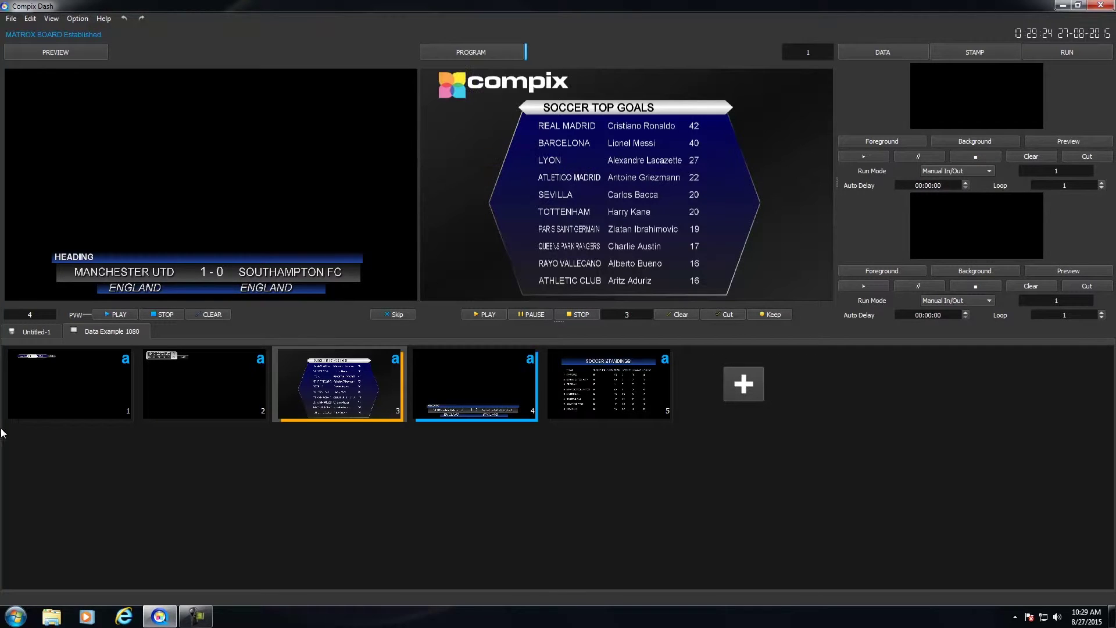
Step: Load page 1 as a stamp on the first layer, placed in front of program
left_click(49, 378)
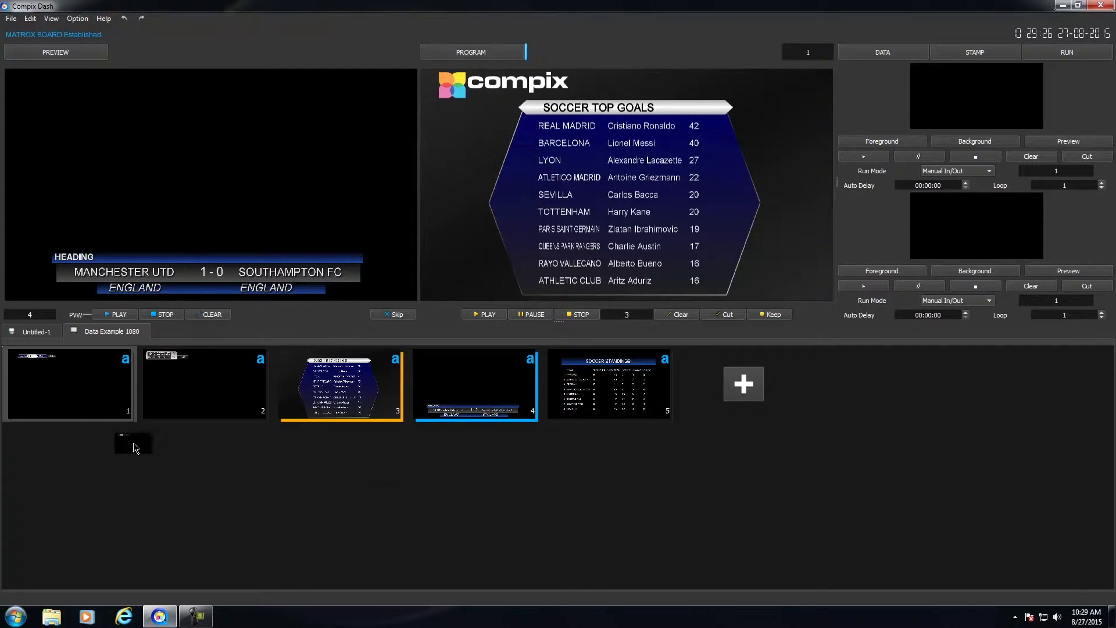
left_click_drag(134, 442, 833, 215)
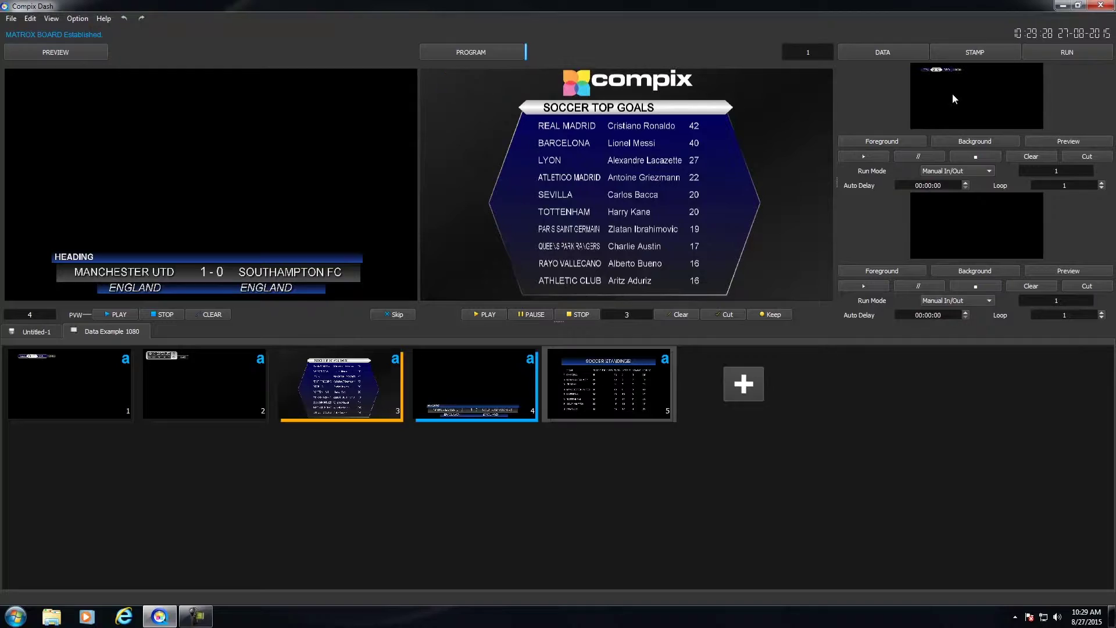
left_click(881, 142)
left_click(982, 141)
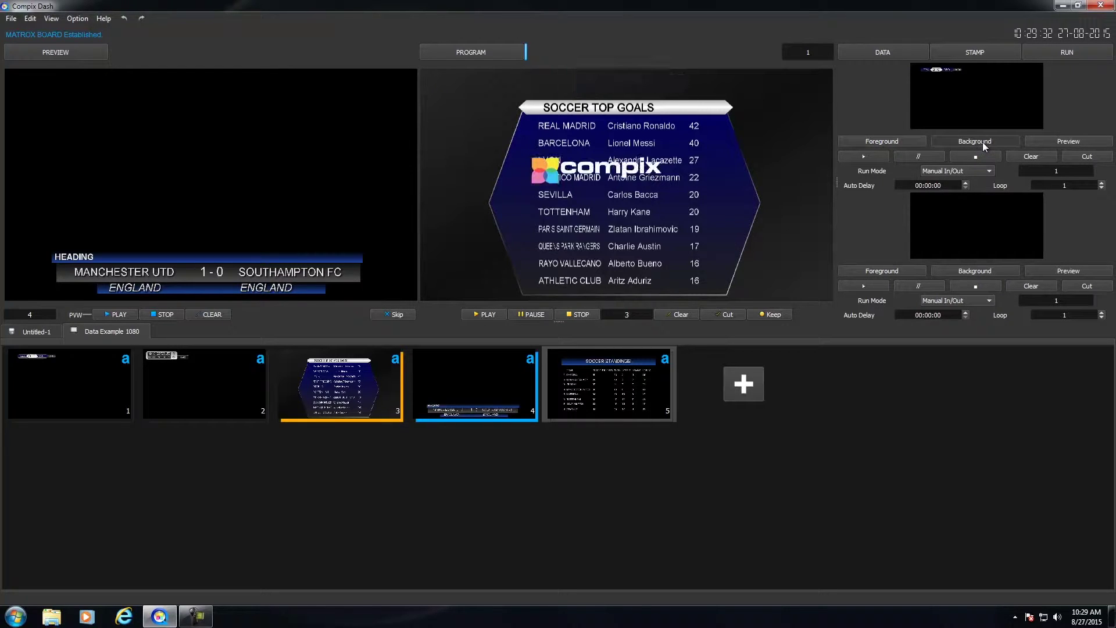
left_click(888, 140)
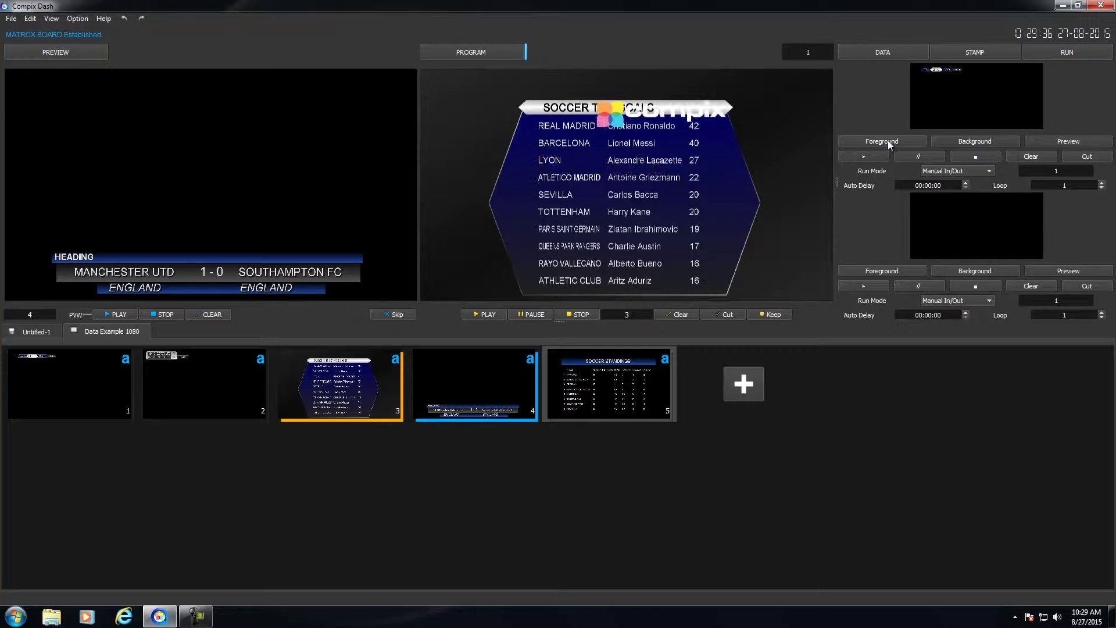
Step: Set the first layer's run mode to Manual In and air the BRA 0-0 CRO stamp
left_click(942, 172)
left_click(908, 175)
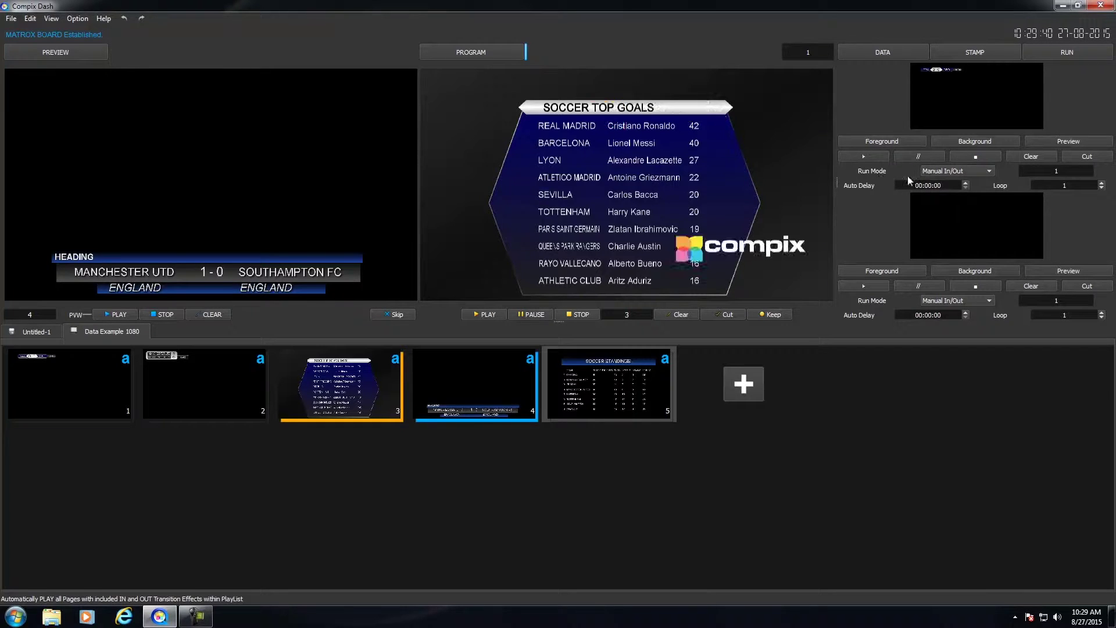
left_click(979, 172)
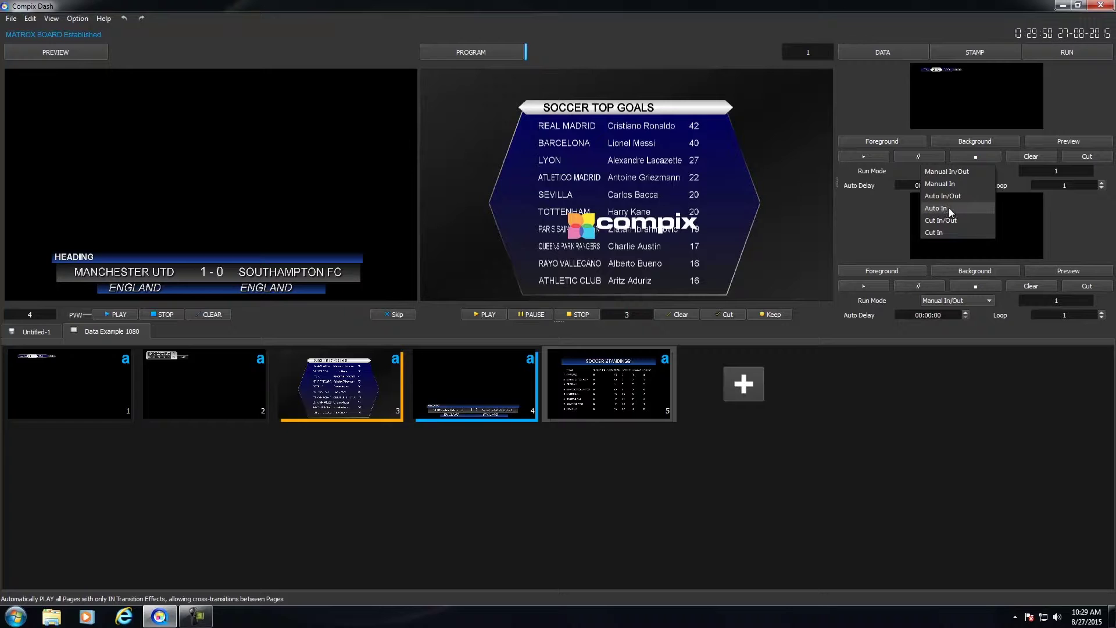
left_click(950, 183)
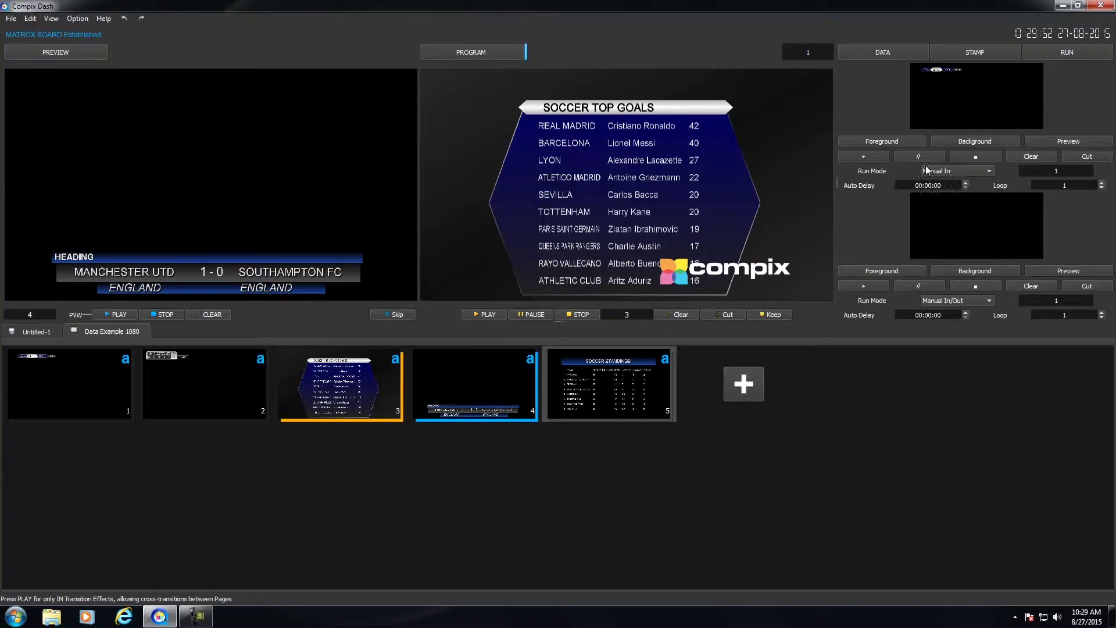
left_click(861, 156)
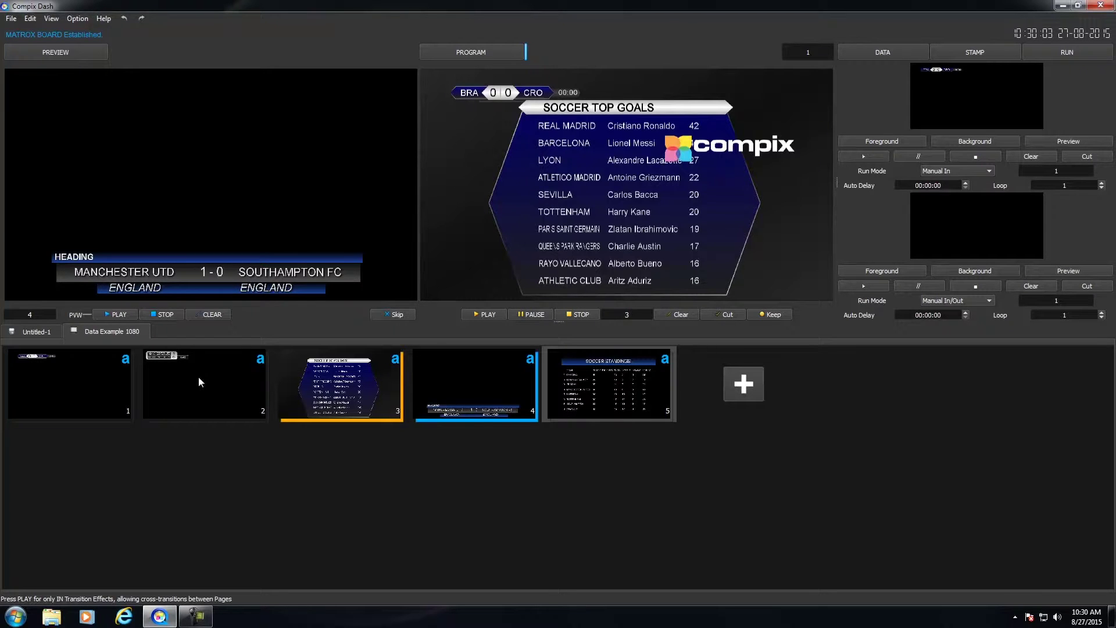
Step: Load pages 2 and 4 into the second layer and air the Manchester Utd lower third
left_click(161, 379)
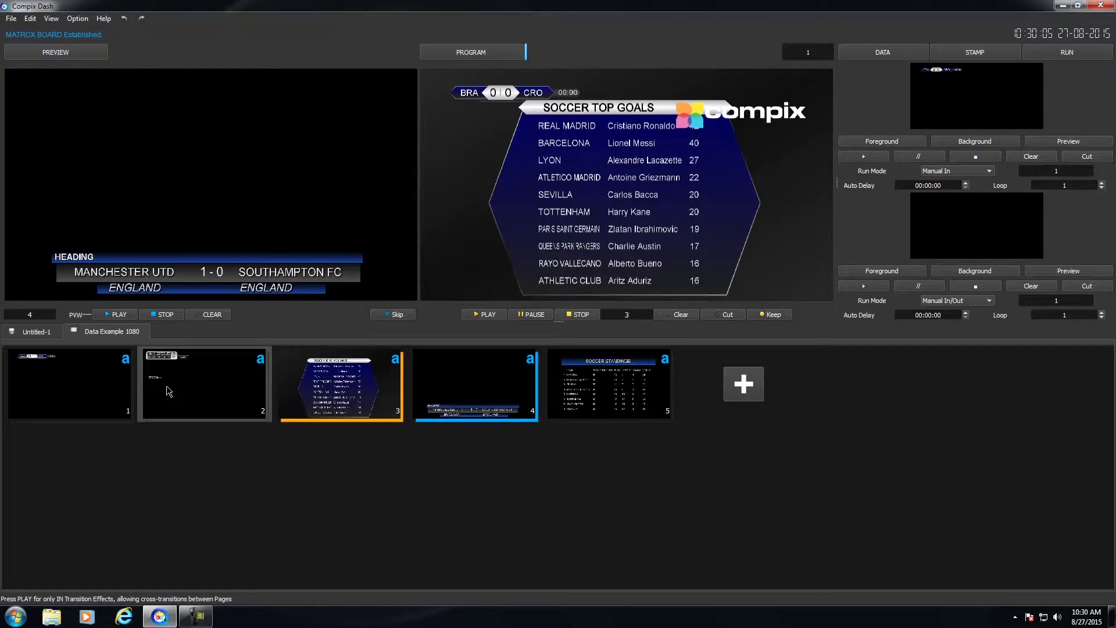
left_click_drag(654, 450, 1021, 228)
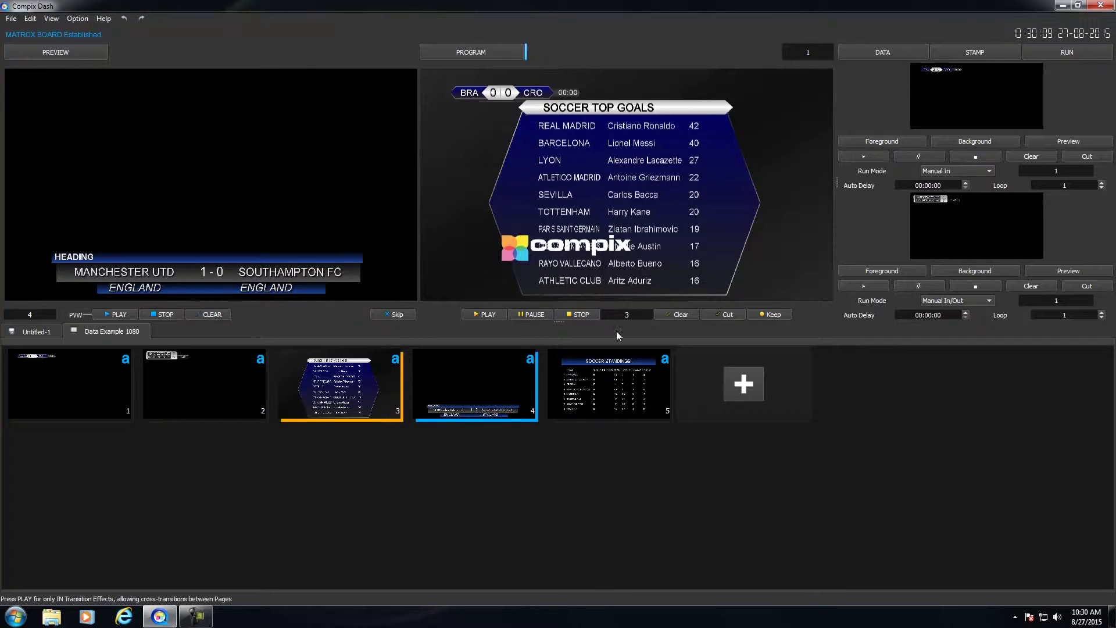
left_click_drag(493, 399, 989, 219)
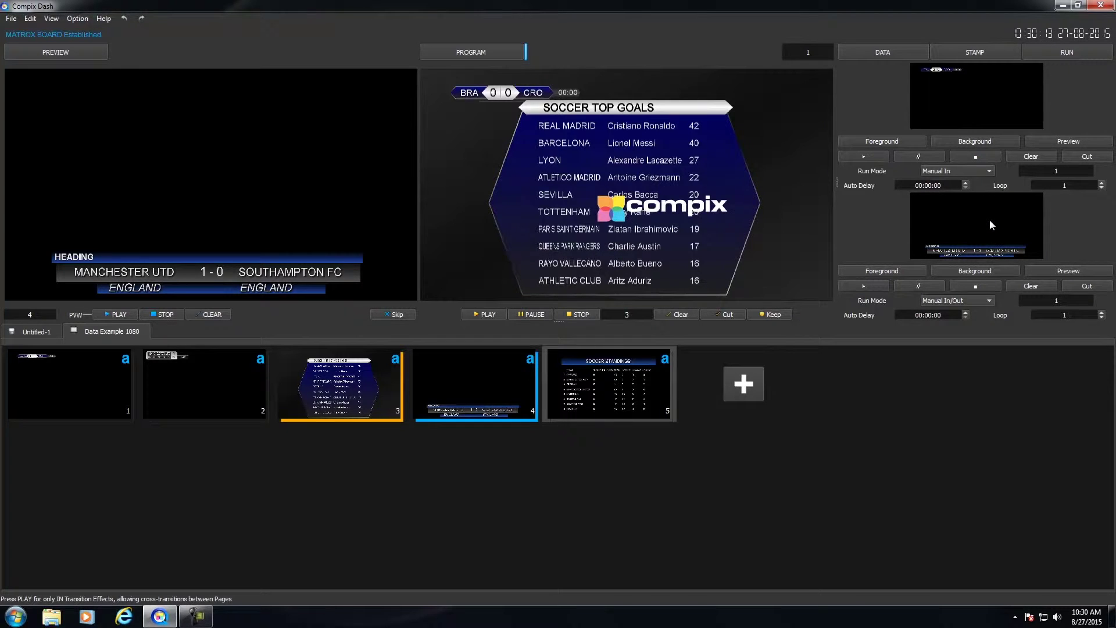
left_click(872, 287)
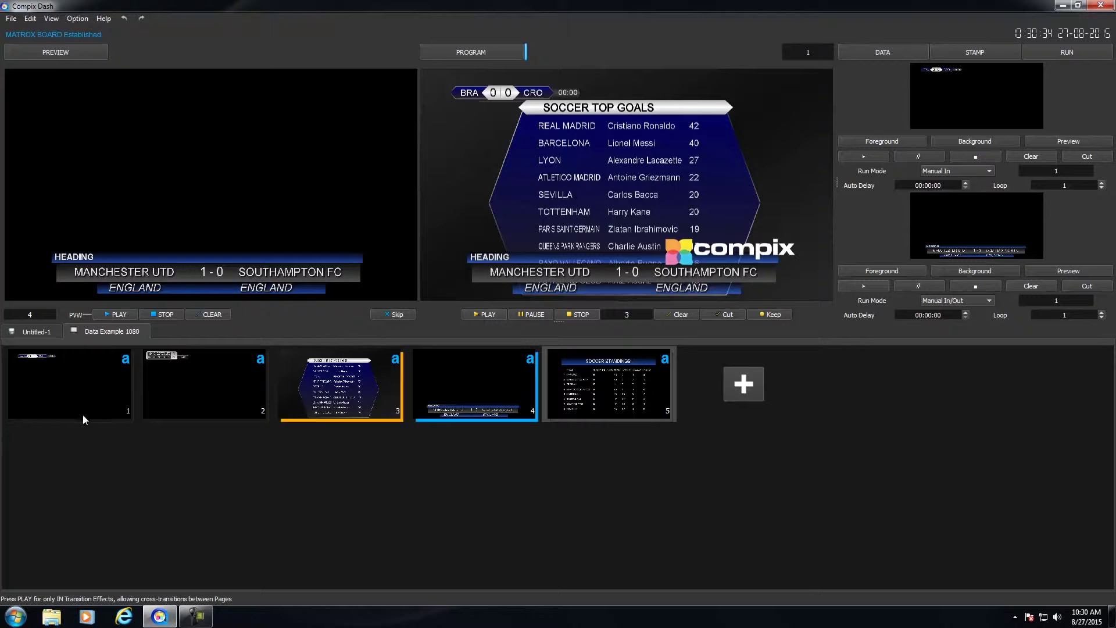
Step: Cue page 5's Soccer Standings in preview and take it to air
left_click(592, 391)
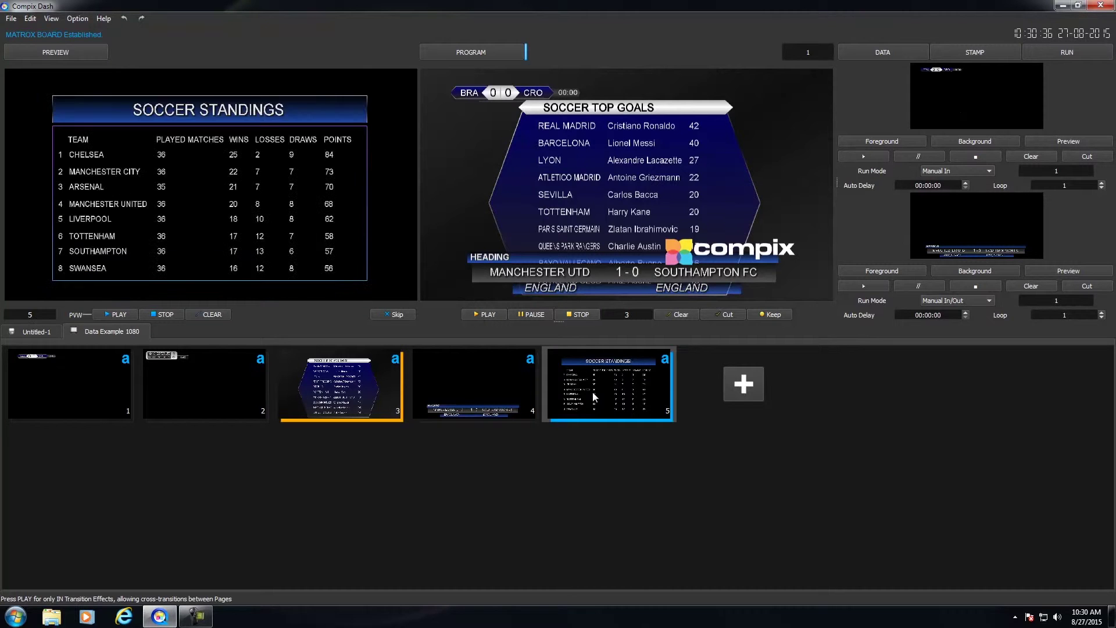
left_click(495, 314)
left_click(494, 314)
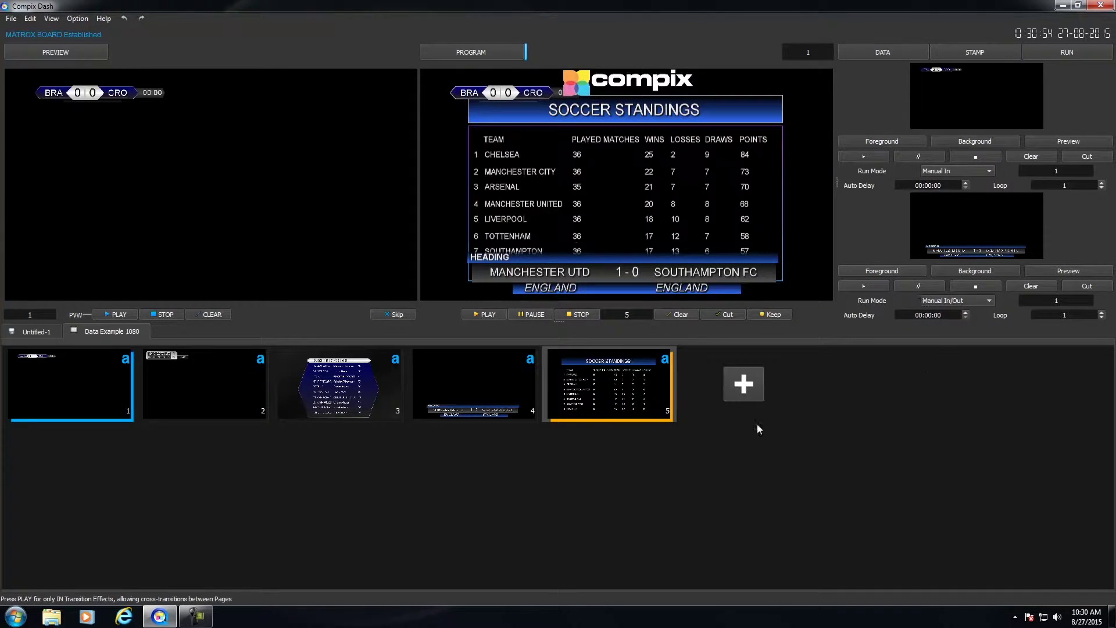
Step: Add General Demo graphics 1–16 to the playlist, bringing it to 21 pages
left_click(743, 388)
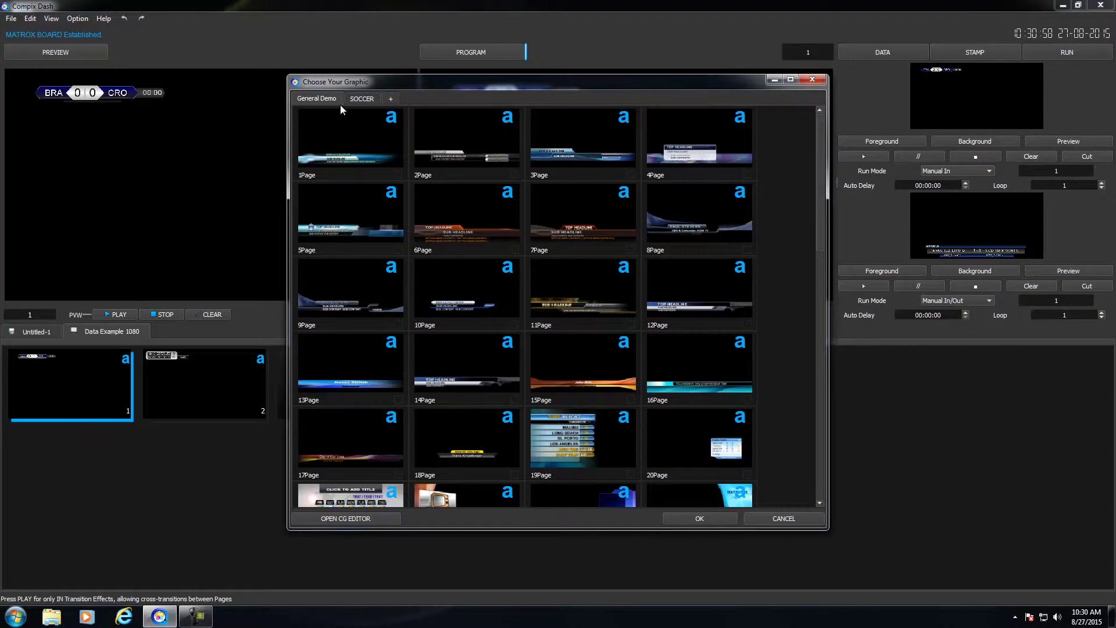
left_click(361, 99)
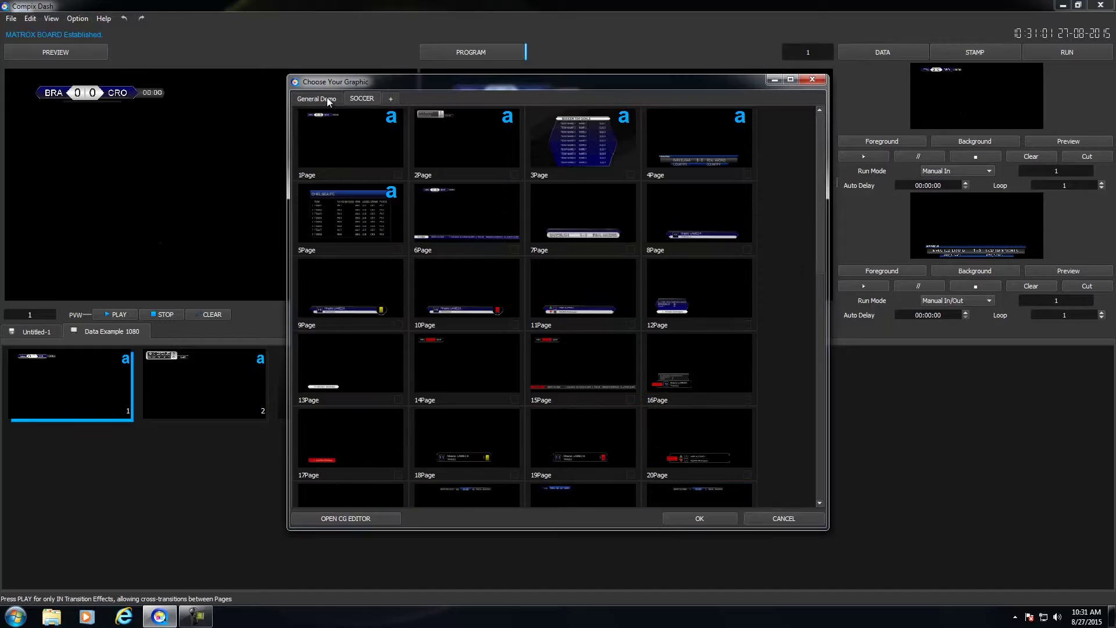
left_click(323, 100)
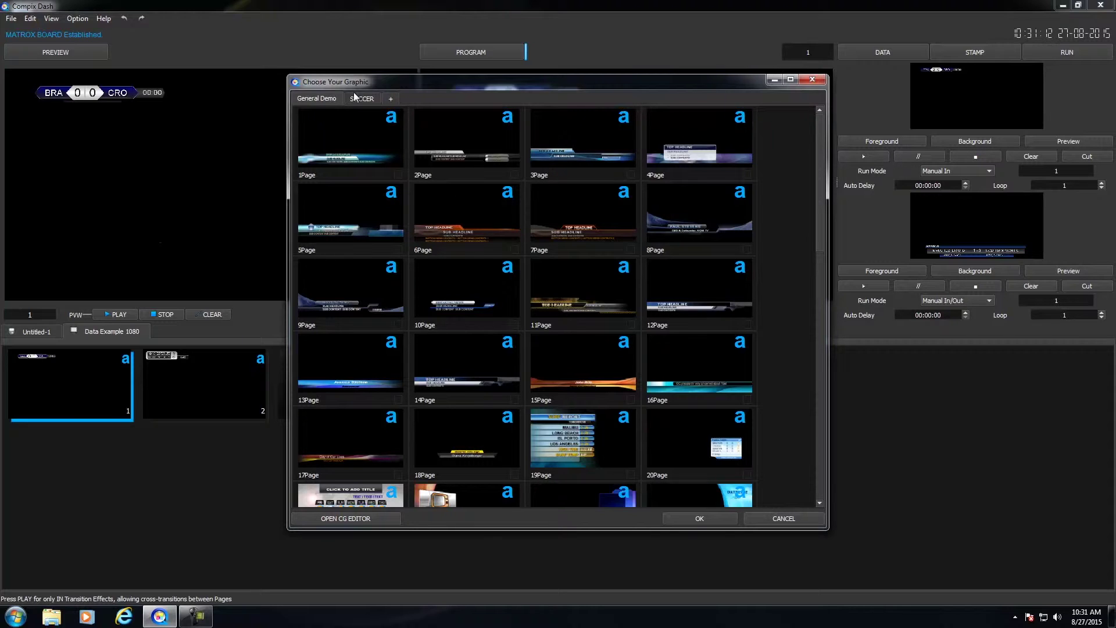
left_click_drag(359, 86, 385, 80)
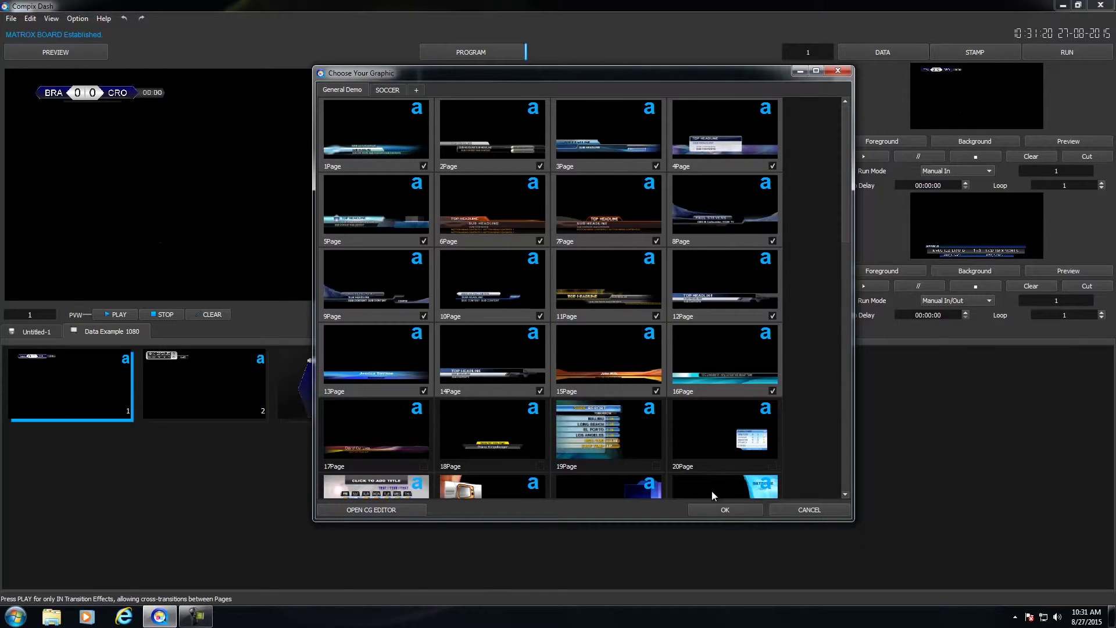
left_click(724, 507)
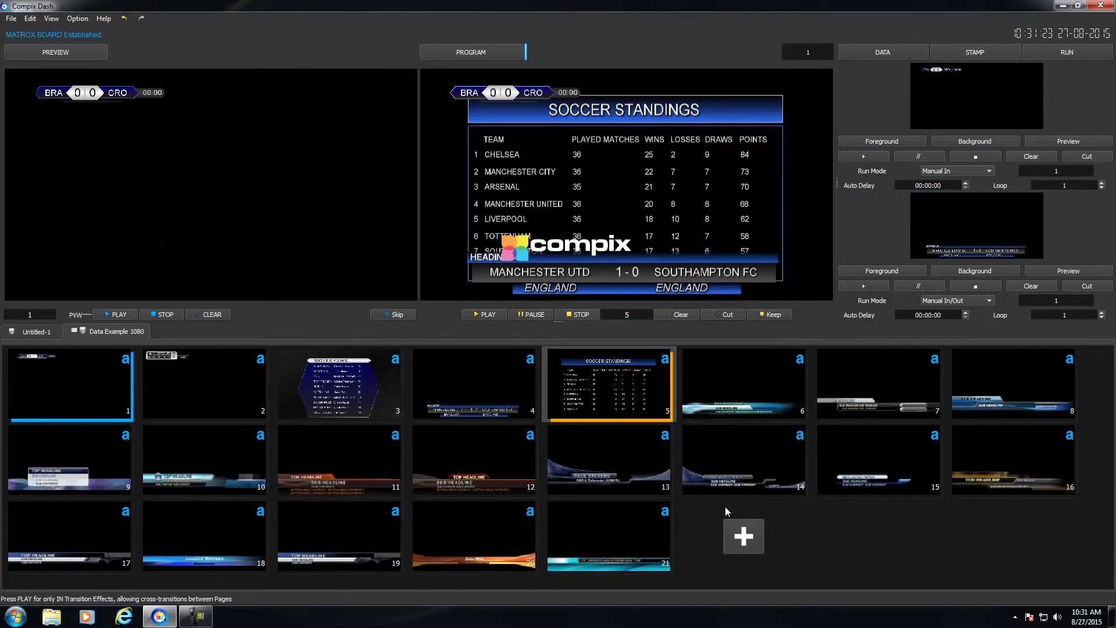
Step: Clear the preview, Program, and both layers so Soccer Standings and the scorebug leave air
left_click(572, 313)
left_click(670, 315)
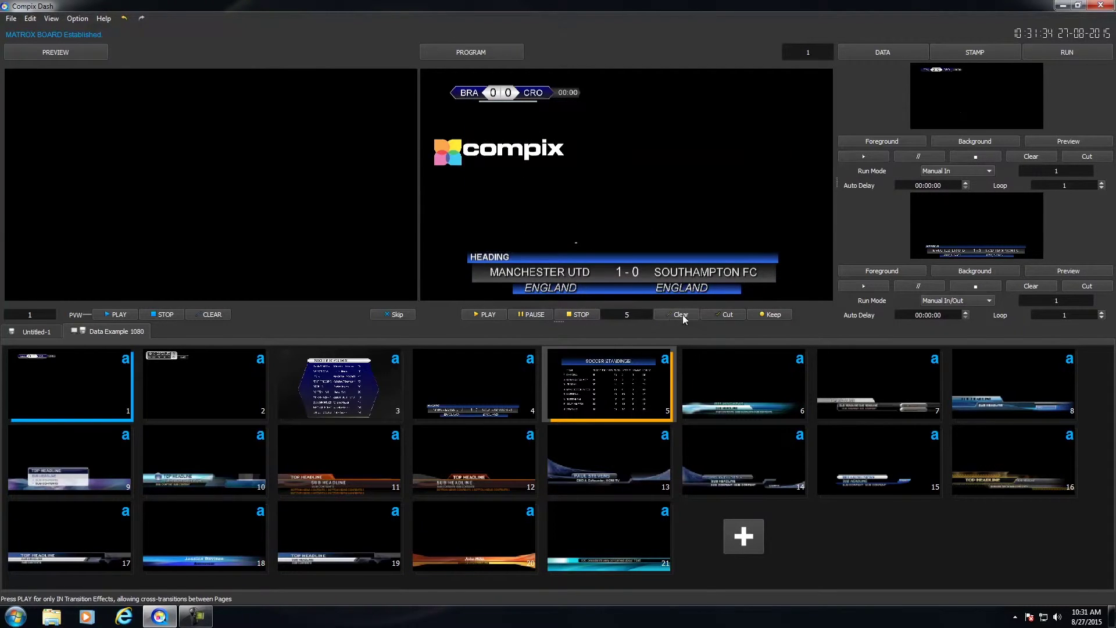
left_click(974, 152)
left_click(1037, 156)
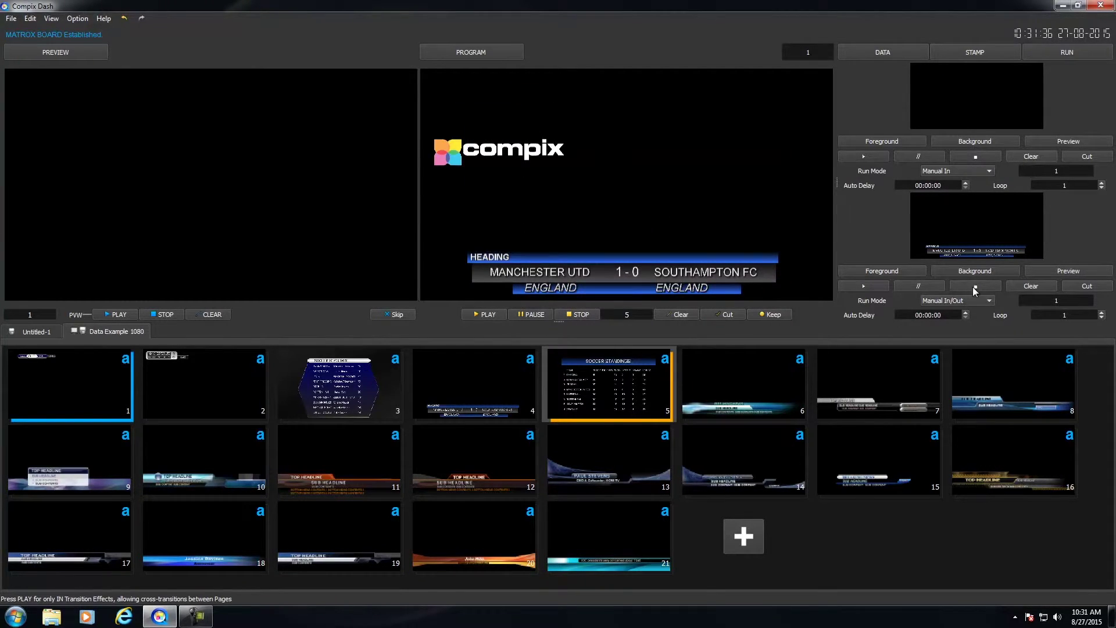
left_click(972, 287)
left_click(1031, 284)
Step: Preview page 6's Breaking News lower third in and out, then clear the preview
left_click(733, 400)
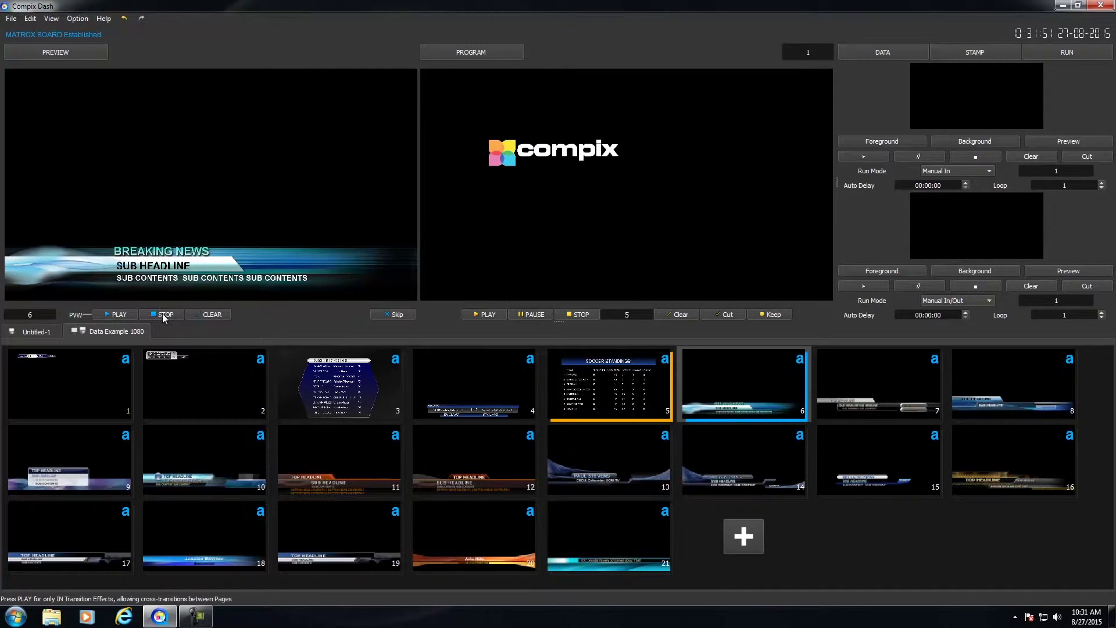
left_click(116, 314)
left_click(169, 313)
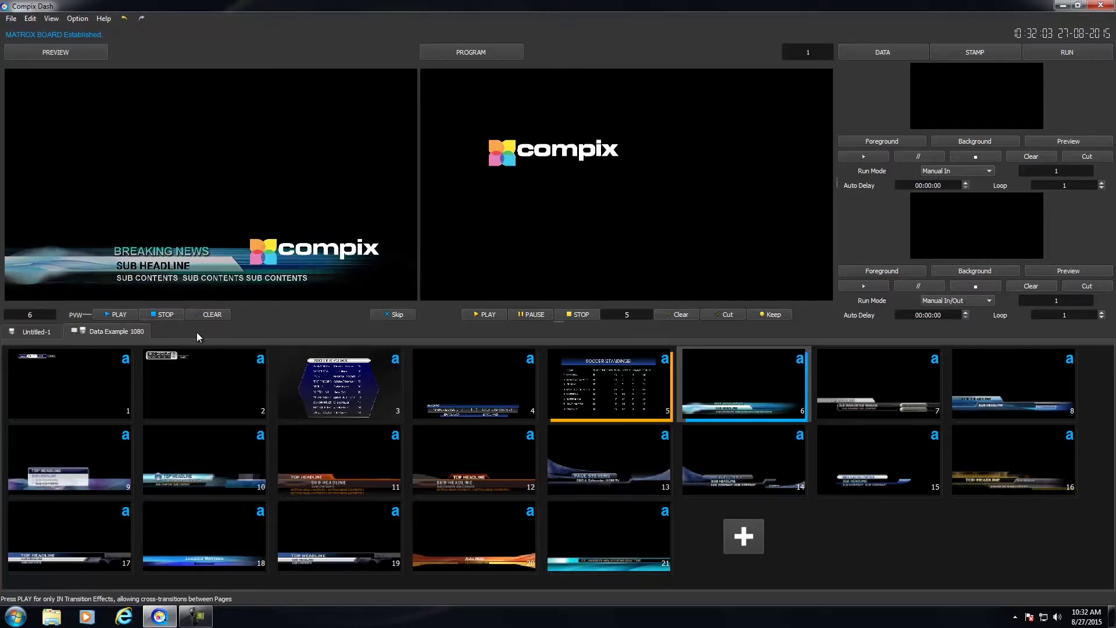
left_click(204, 313)
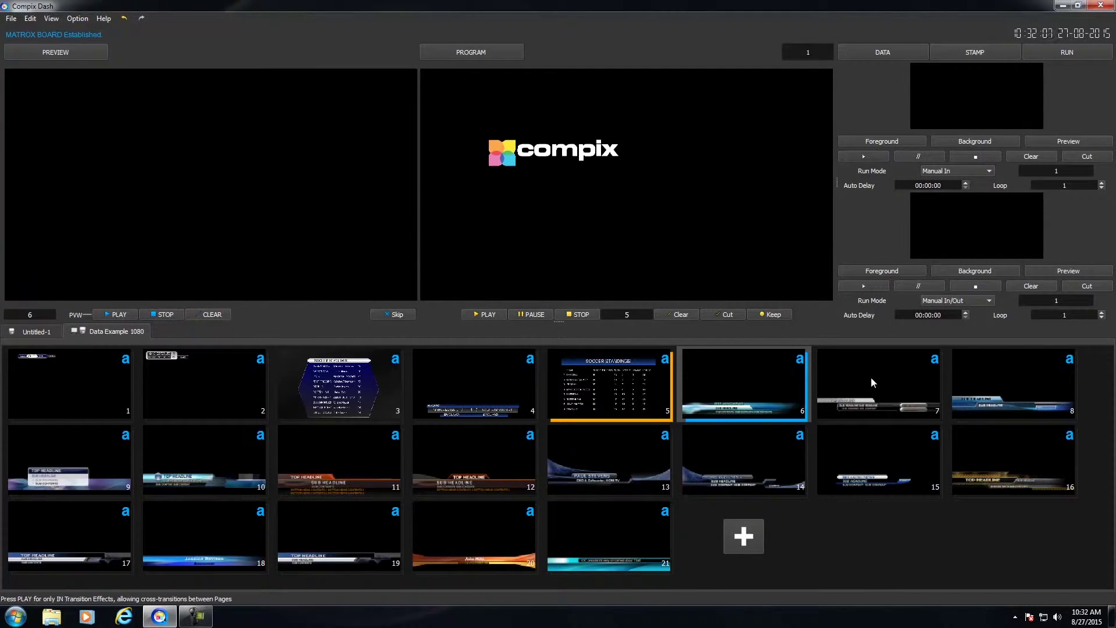
Step: Load page 14's Breaking News lower third, replay its intro in preview, and take it on air
left_click(783, 460)
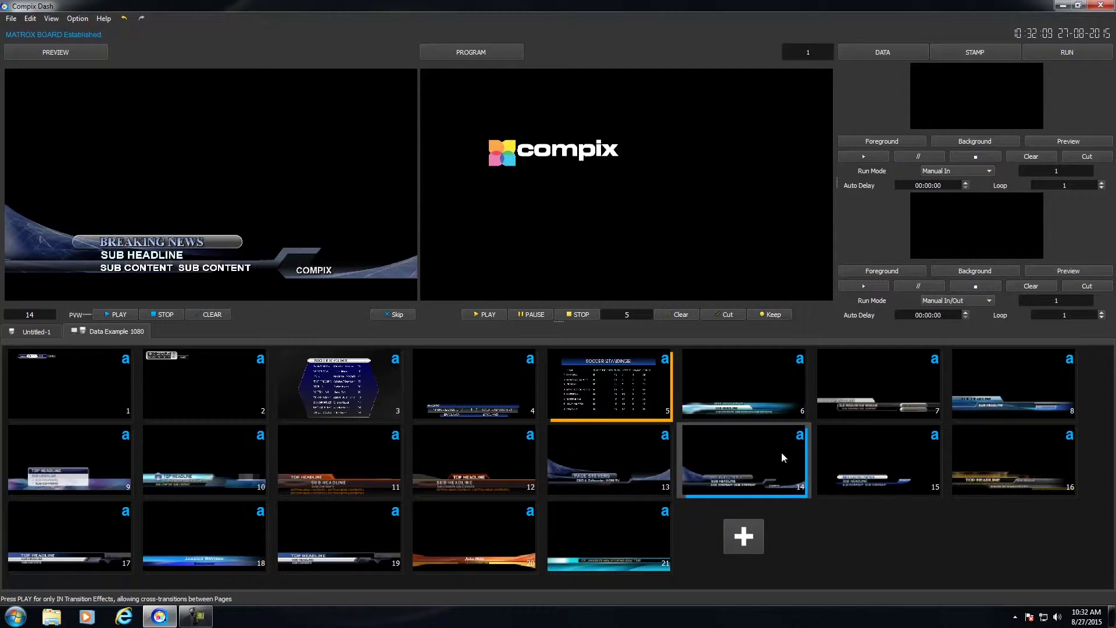
left_click(104, 314)
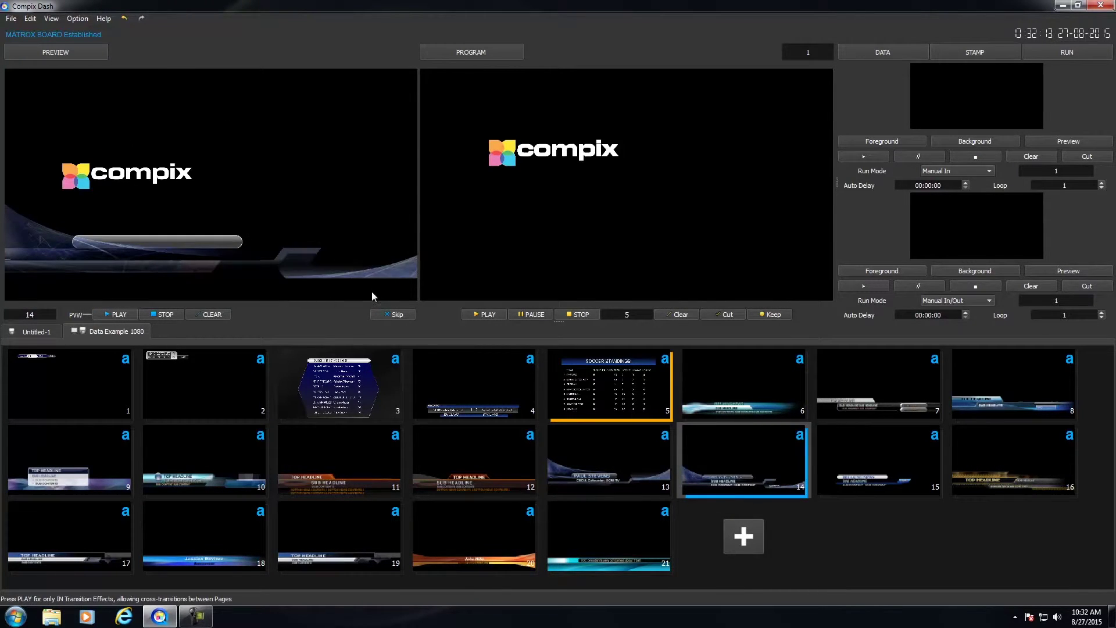
left_click(499, 315)
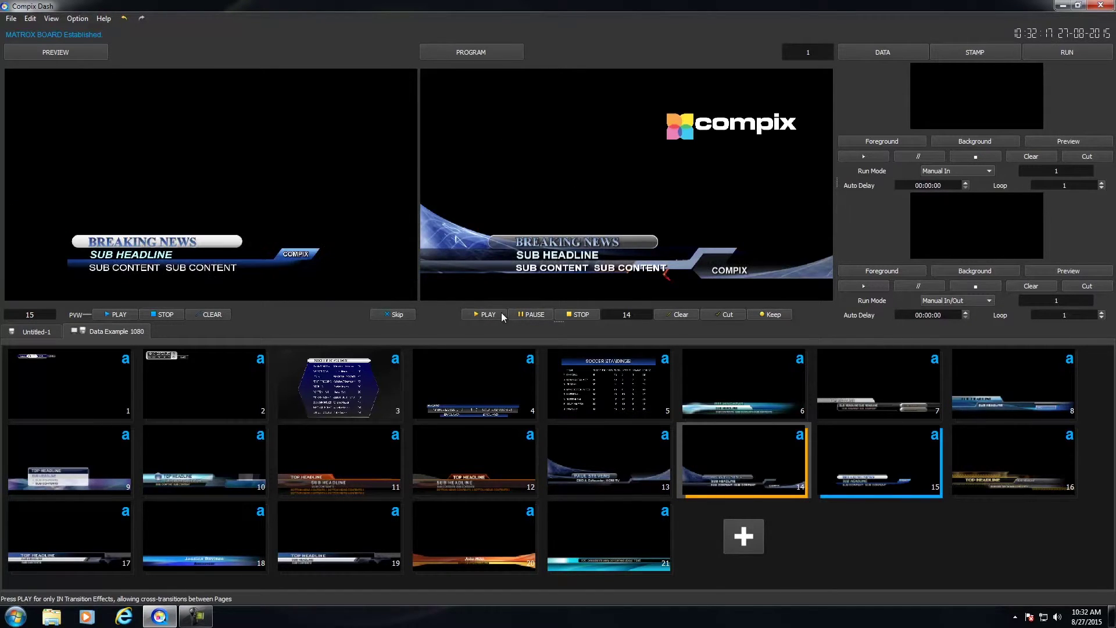
Step: Skip the preview through pages 15 to 19 and air page 19's Top Headline
left_click(588, 315)
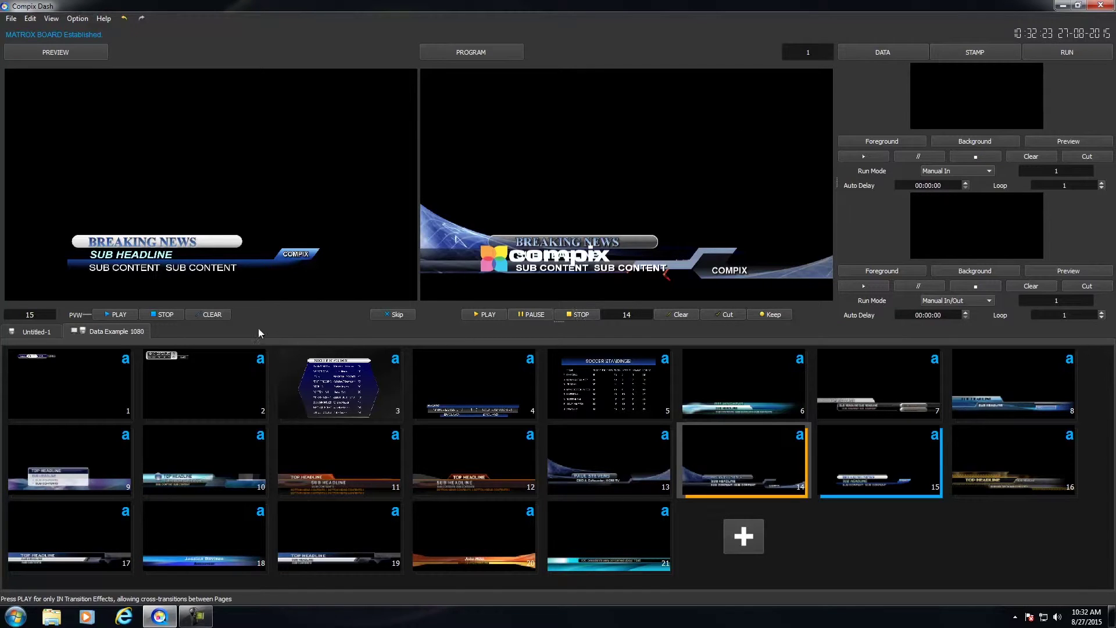
left_click(396, 315)
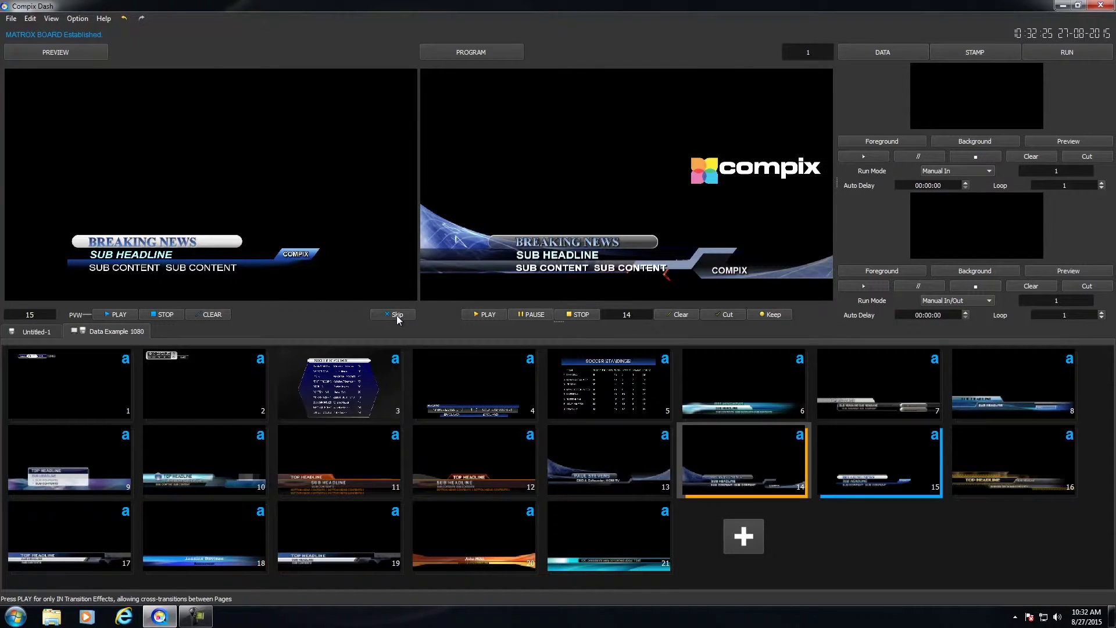
left_click(396, 315)
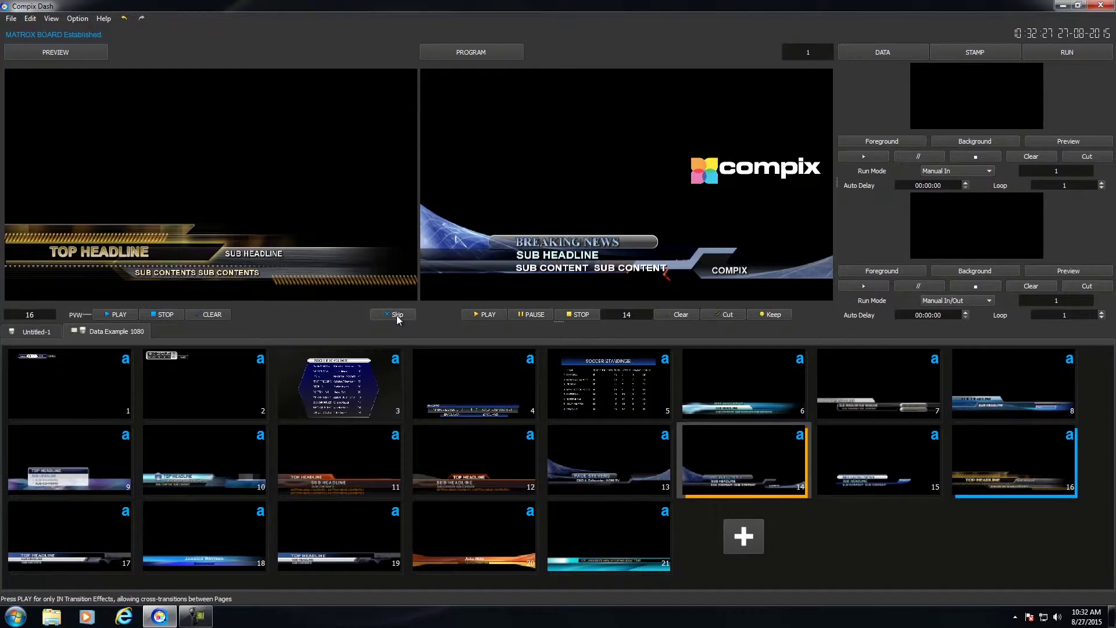
left_click(397, 315)
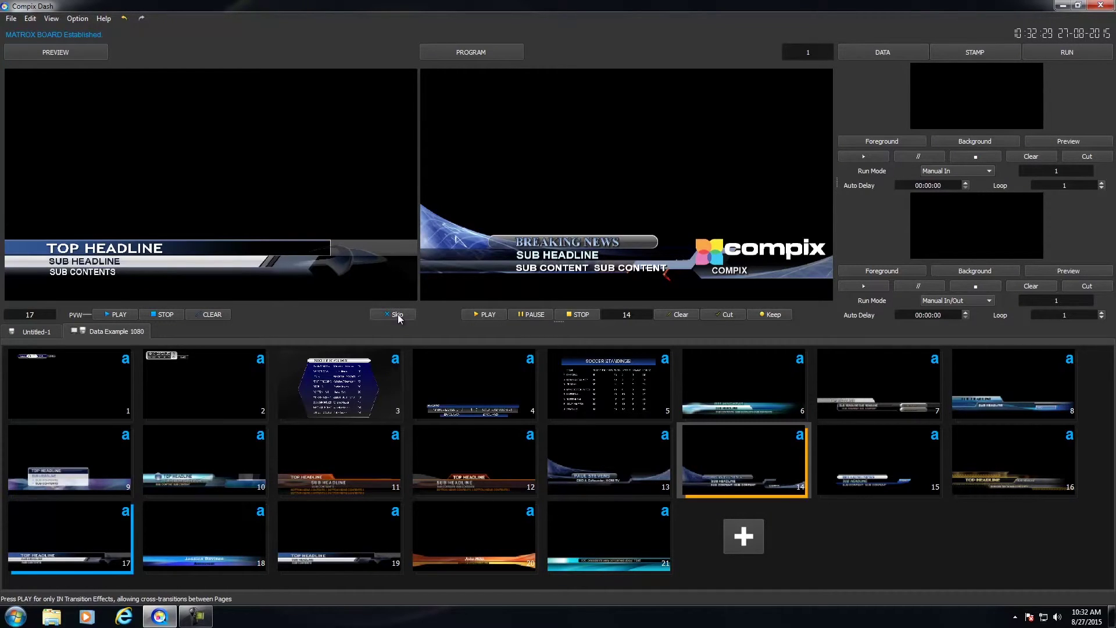
left_click(398, 313)
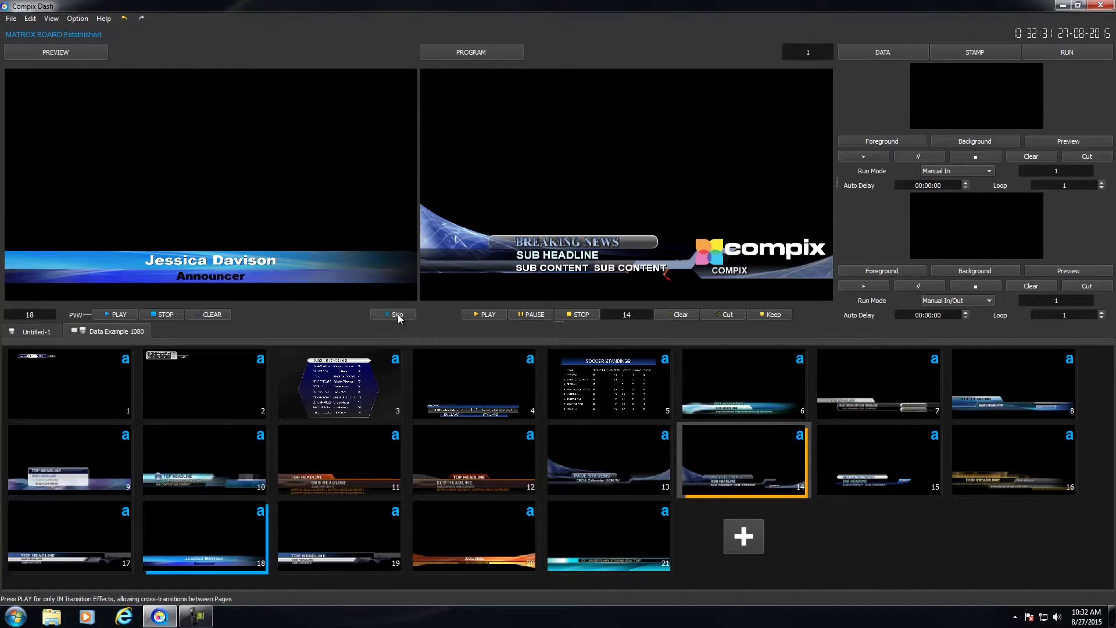
left_click(398, 314)
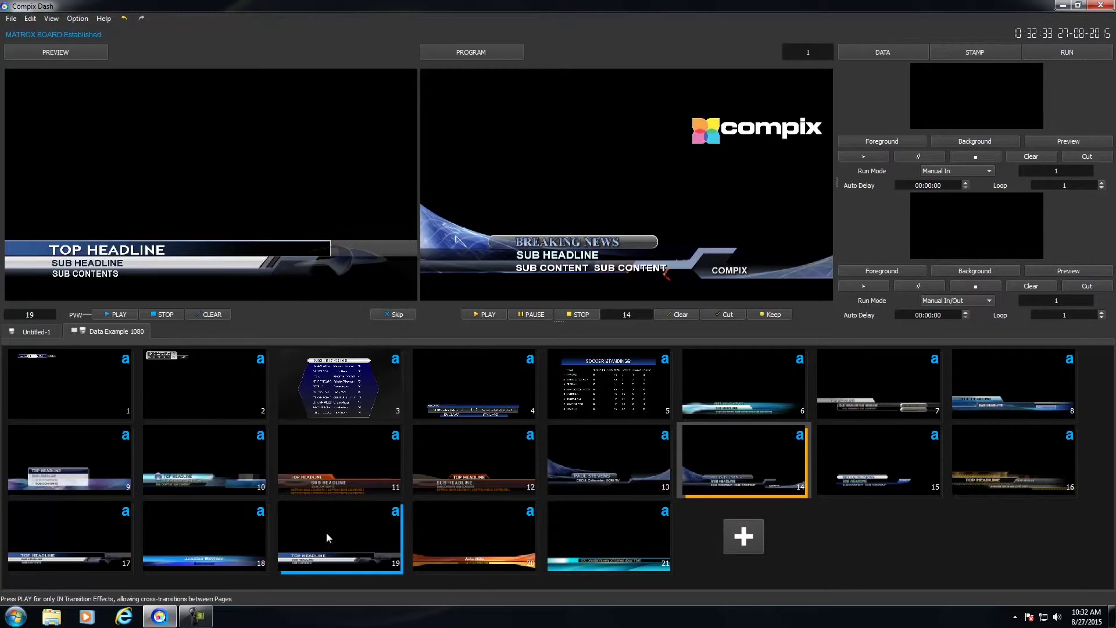
left_click(472, 316)
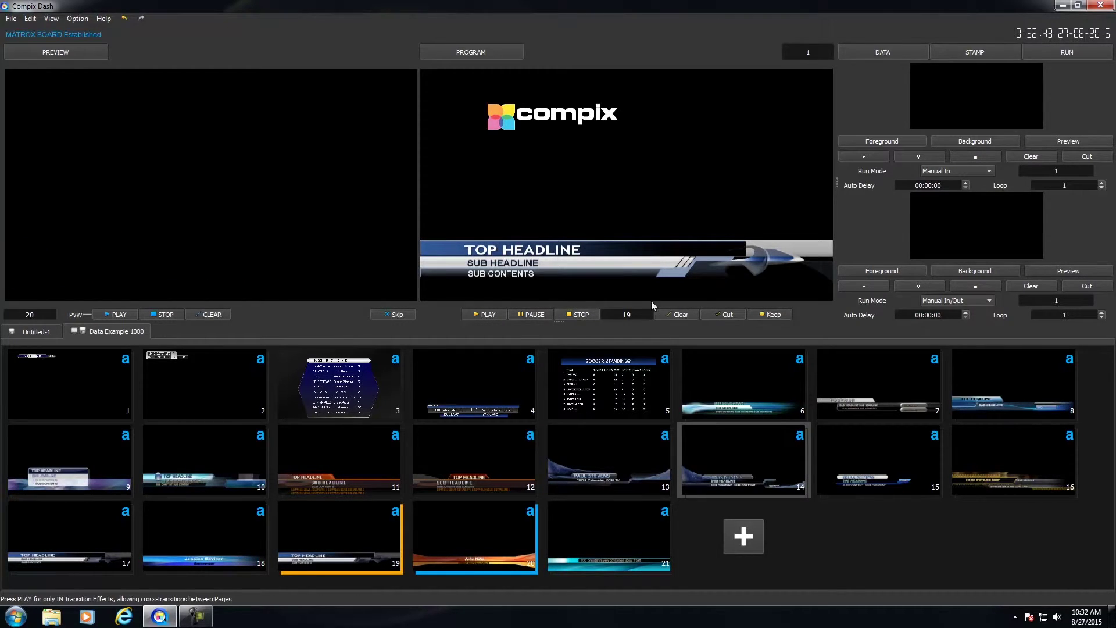
Step: Clear the Top Headline from Program and open page 4's PAGE MENU at Keyboard ShortCut
left_click(670, 313)
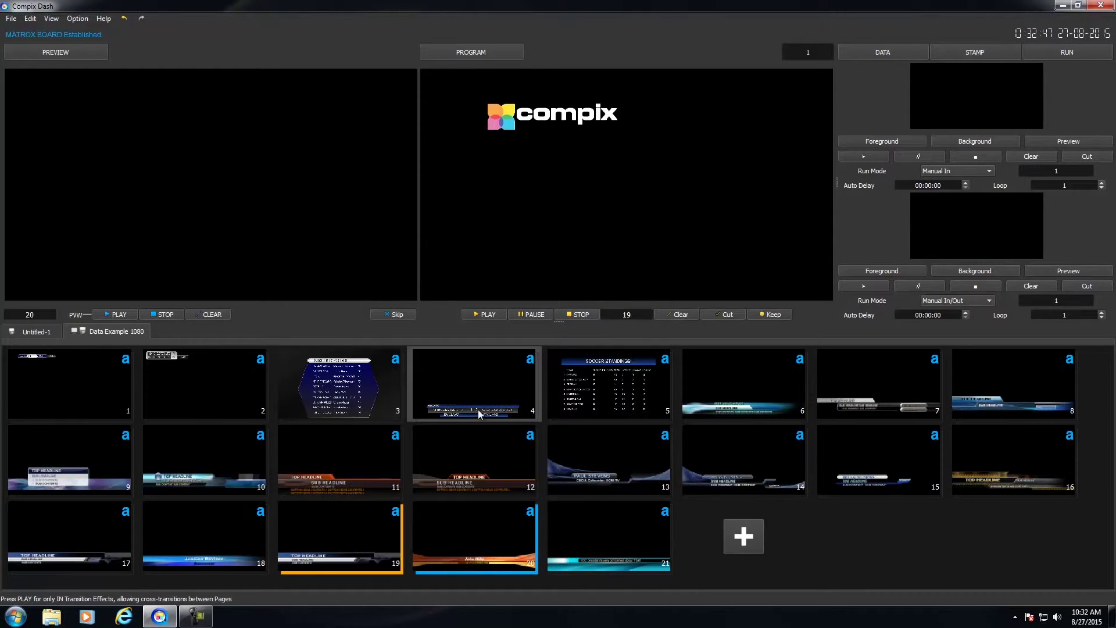
right_click(450, 363)
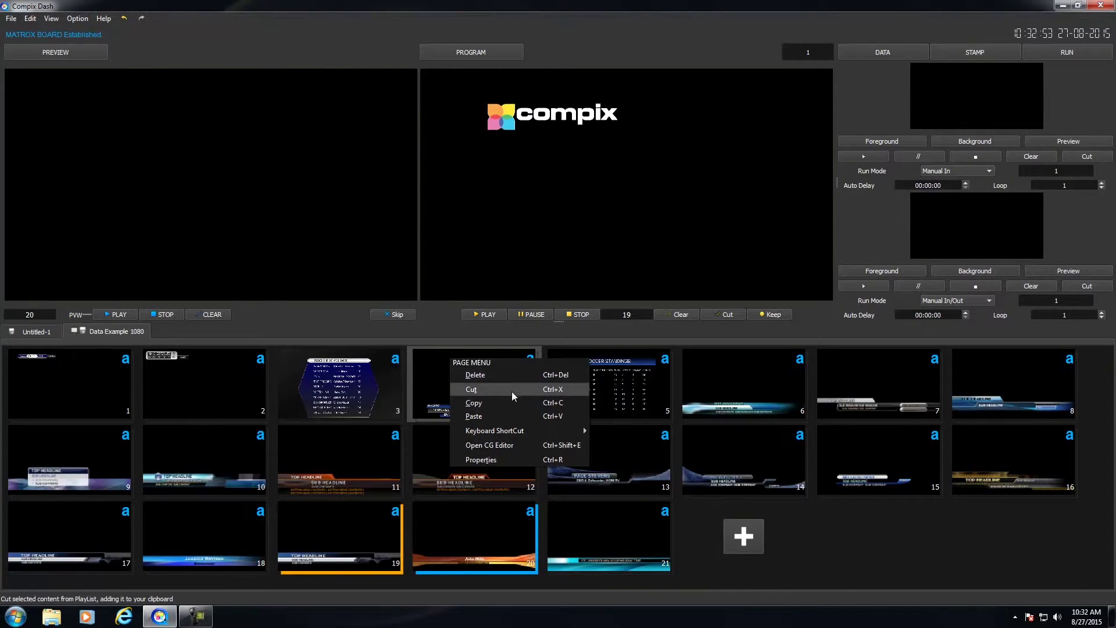
mouse_move(479, 430)
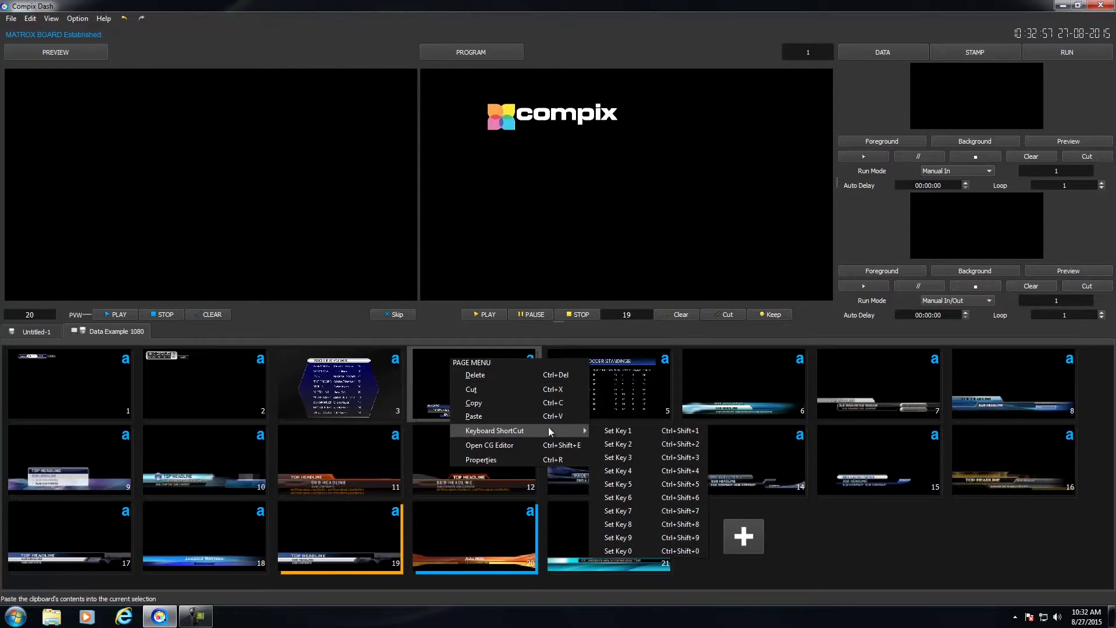
left_click(505, 460)
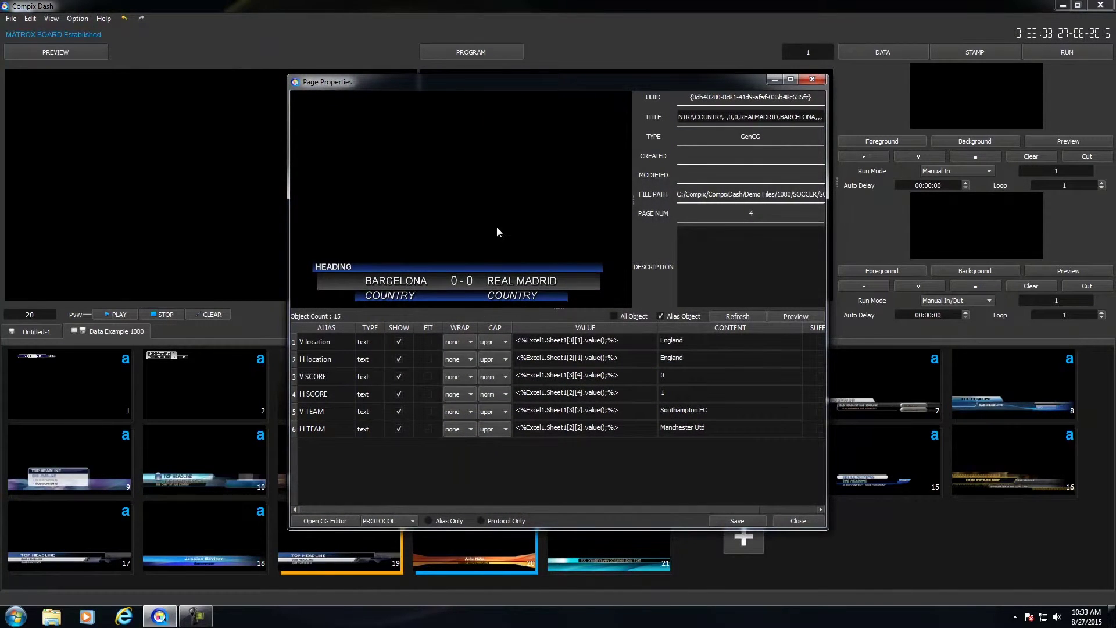
left_click_drag(451, 81, 399, 40)
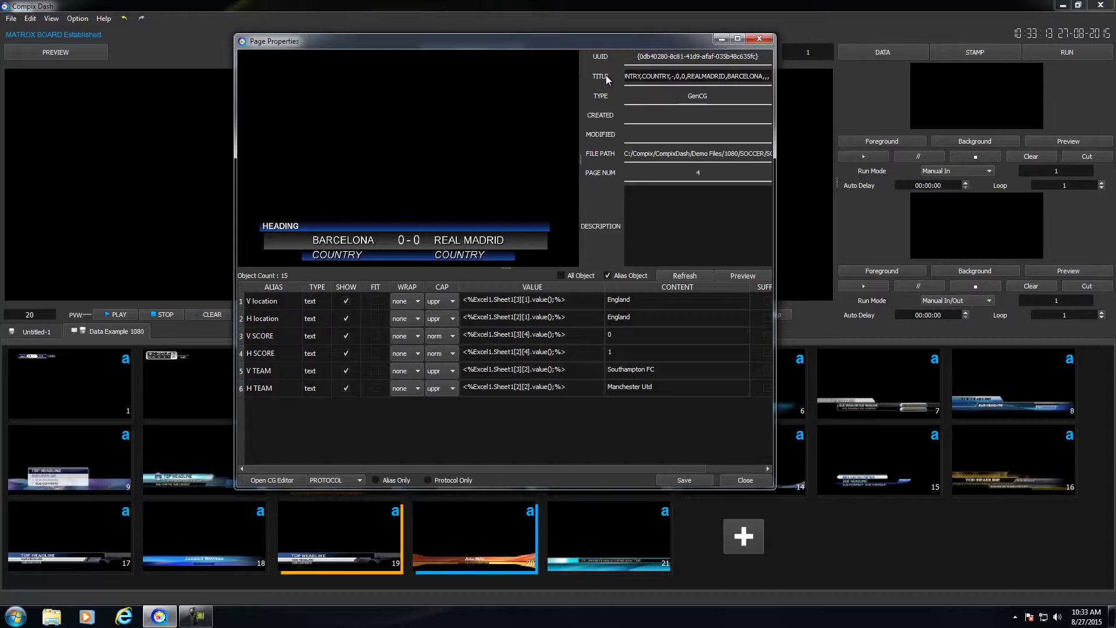
left_click_drag(627, 77, 821, 66)
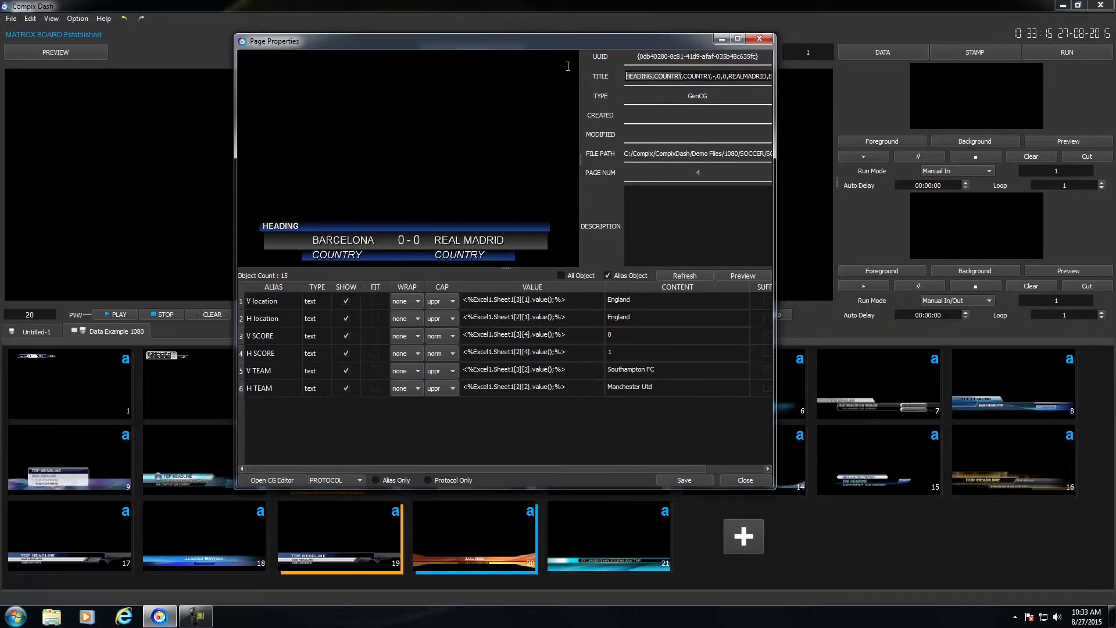
left_click(681, 76)
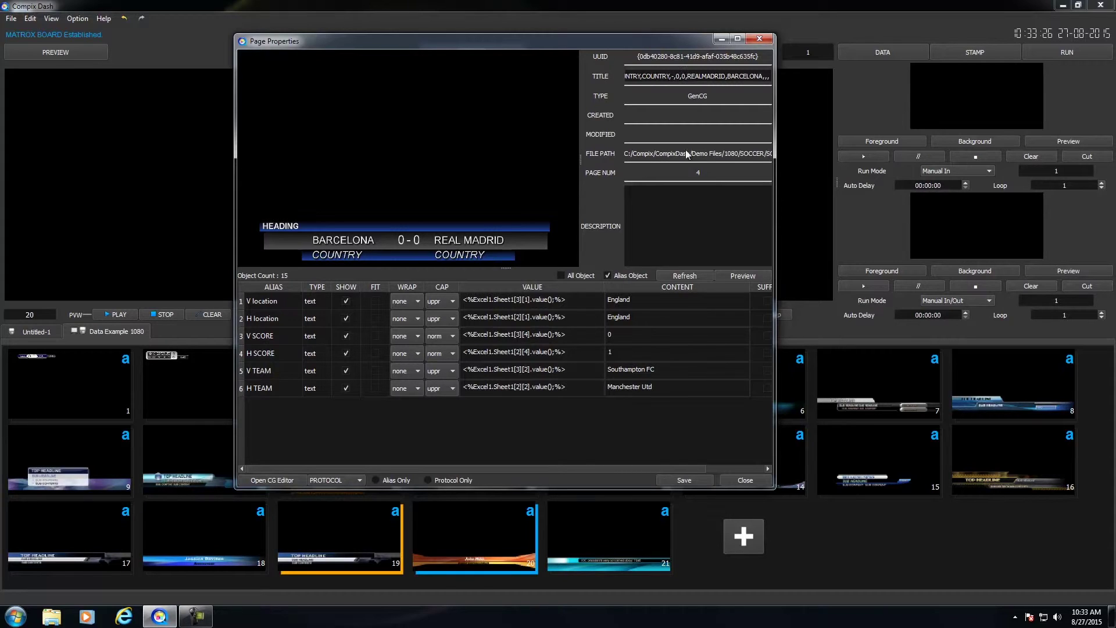
left_click(719, 228)
left_click(273, 314)
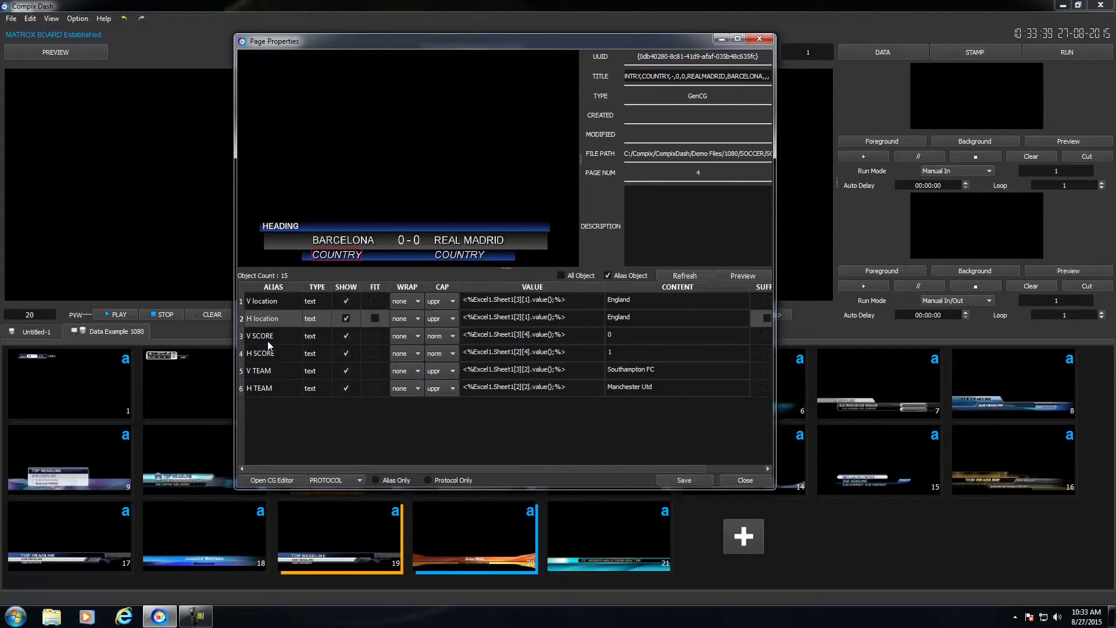
left_click(271, 301)
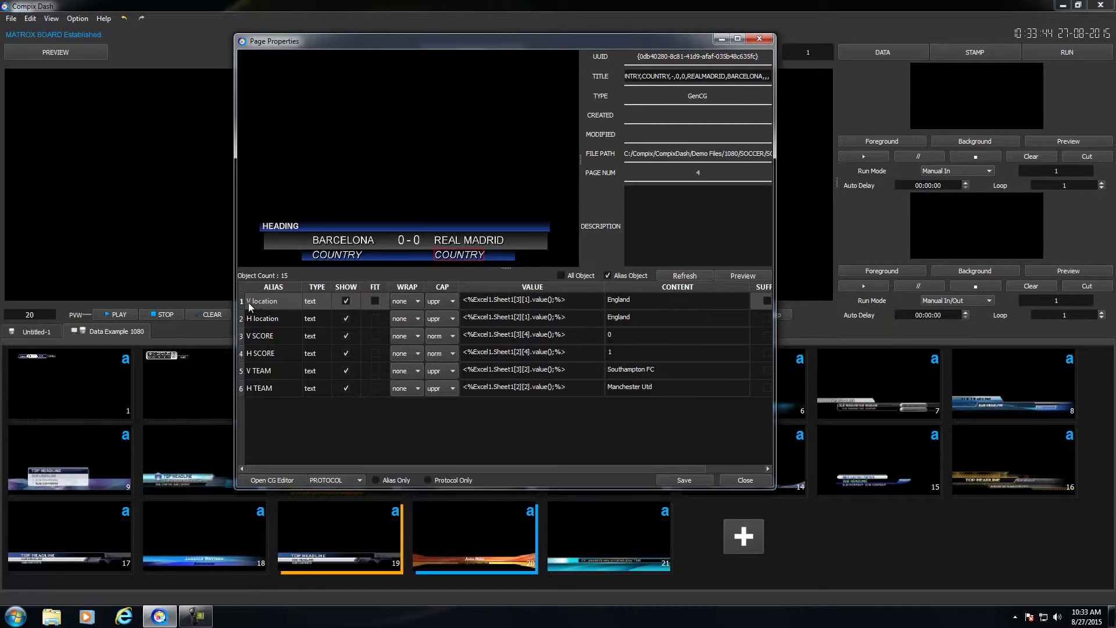
left_click(270, 319)
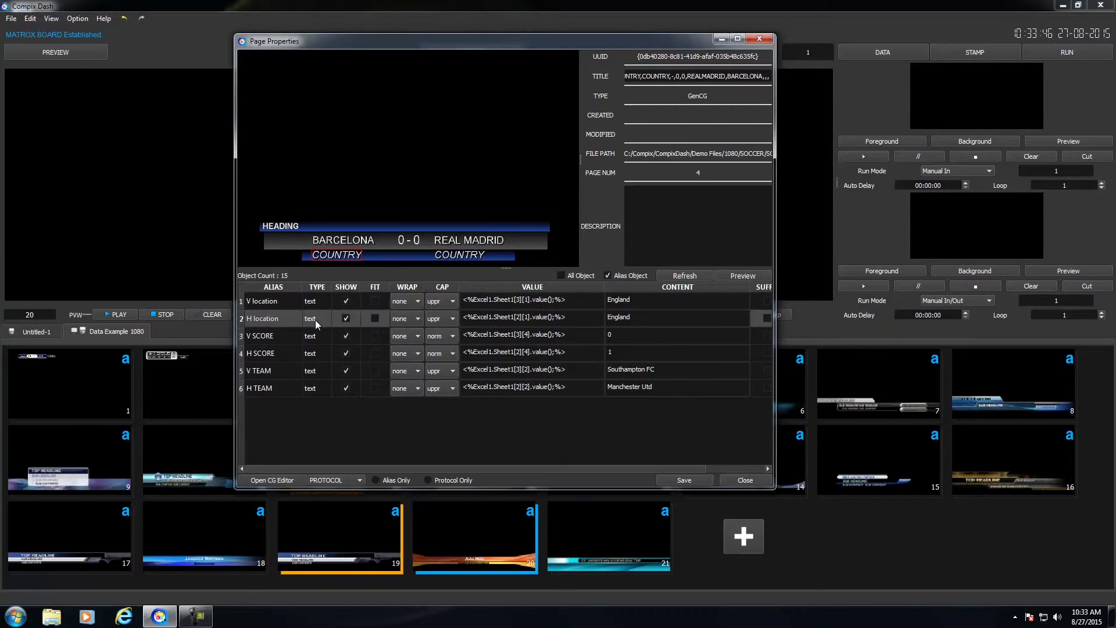
left_click(283, 340)
left_click(286, 353)
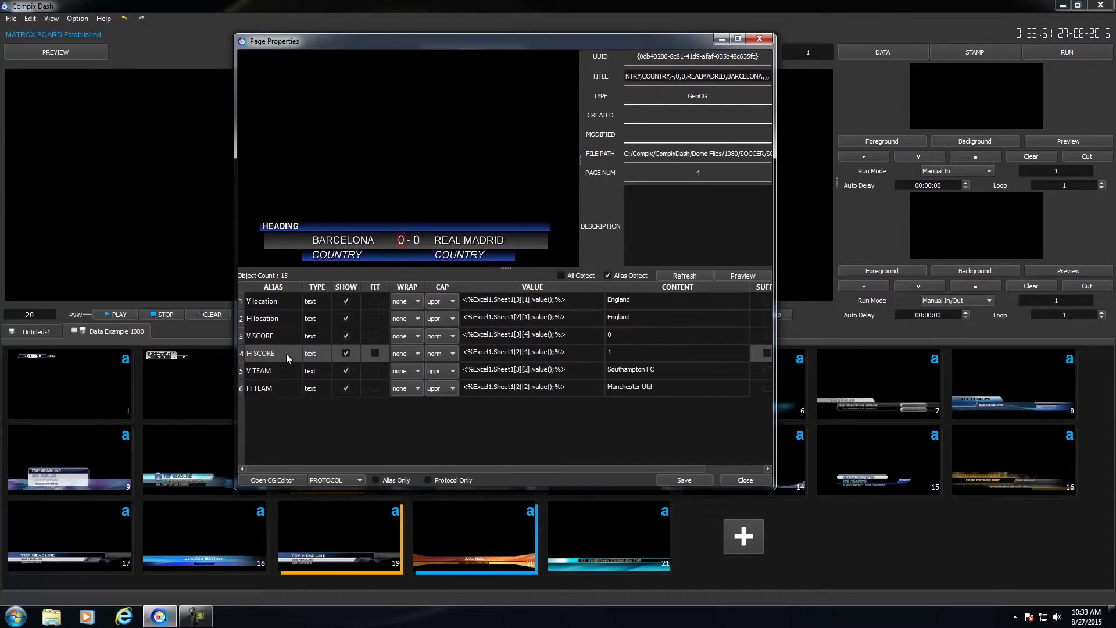
left_click(281, 370)
left_click(281, 333)
left_click(285, 318)
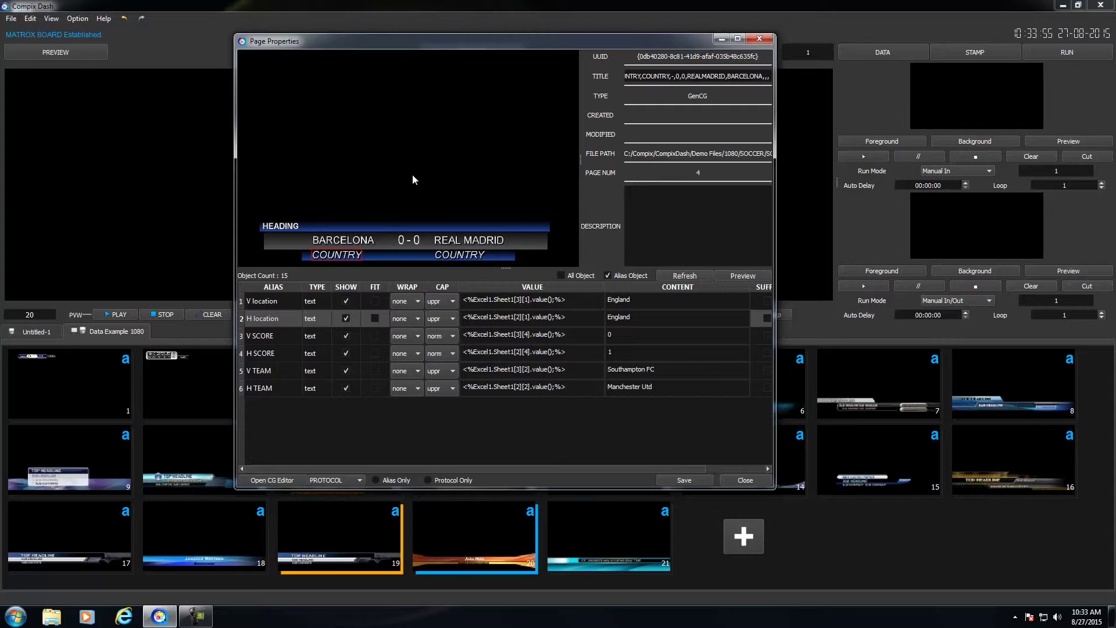
key("Down")
key("Down")
key("Down")
key("Down")
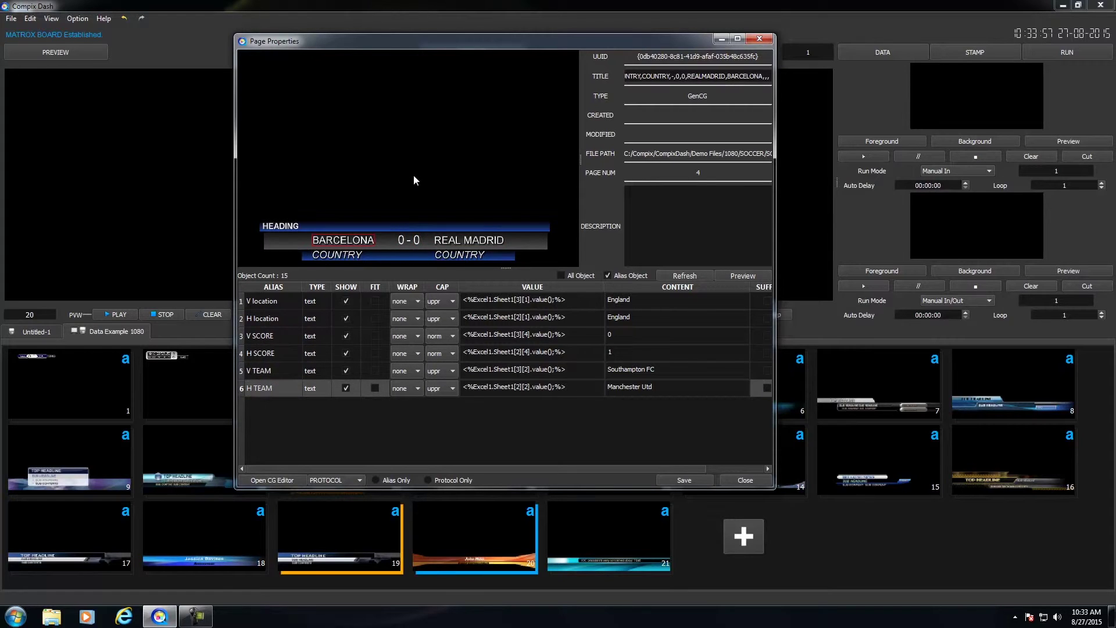
key("Up")
key("Up")
key("Up")
key("Up")
key("Up")
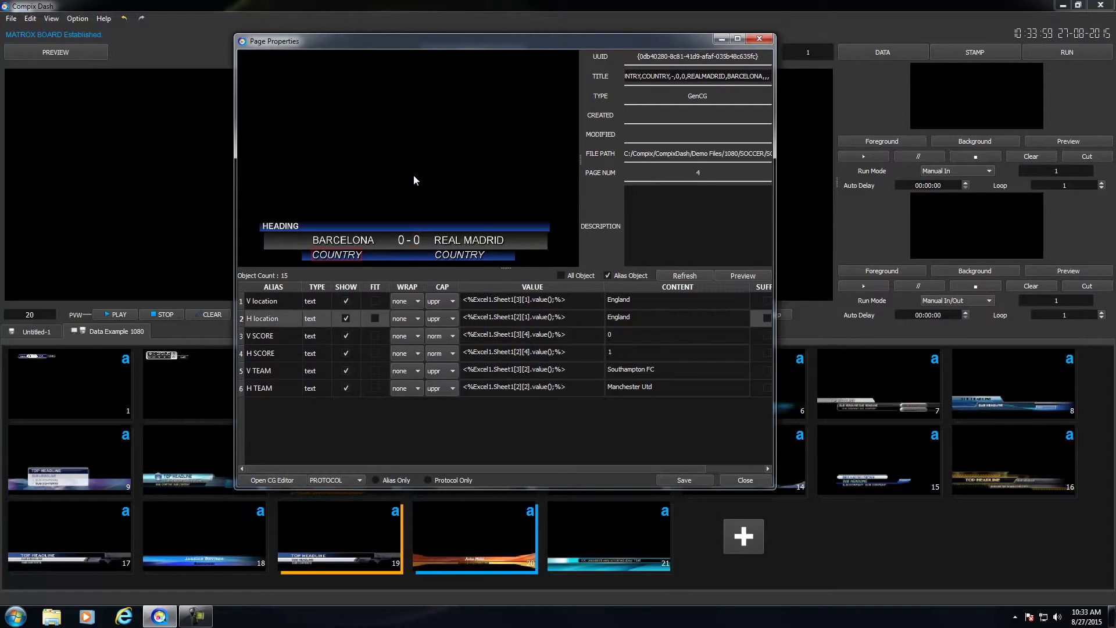
Step: Keep V location's CAP at uppercase, select its VALUE binding, and move Page Properties left
key("Down")
key("Up")
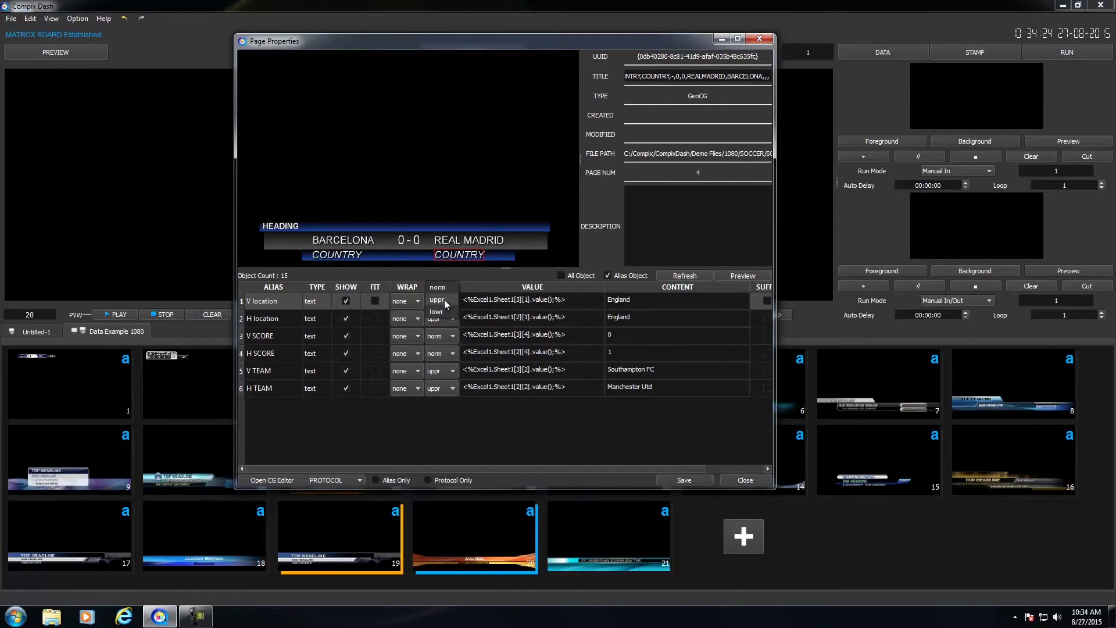
left_click(444, 299)
left_click_drag(592, 307, 447, 301)
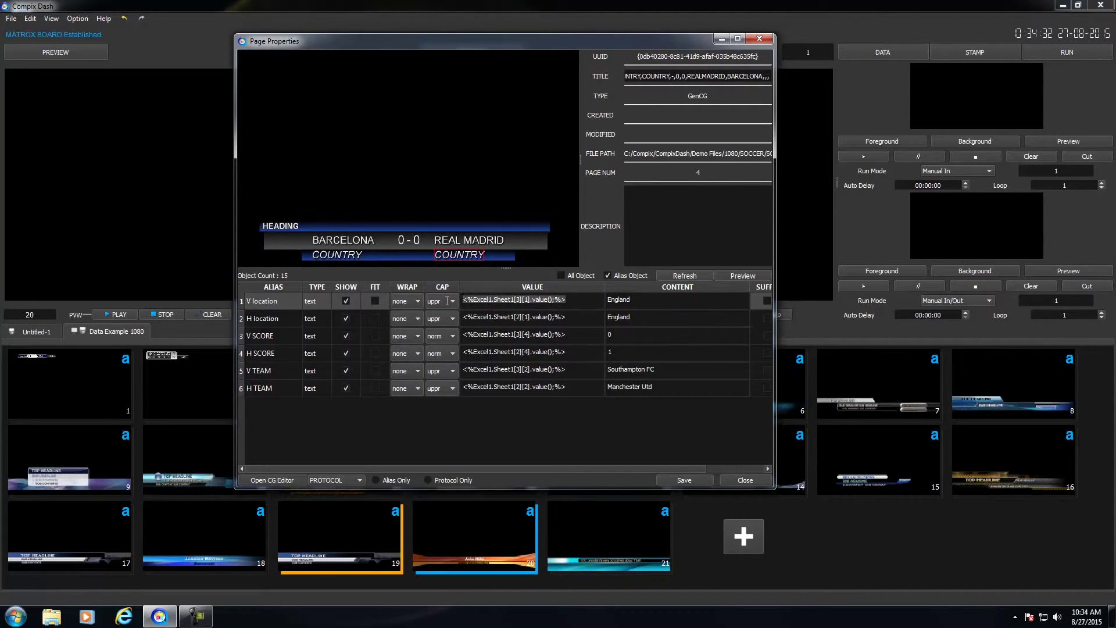
left_click(572, 299)
left_click_drag(572, 299, 456, 300)
left_click(568, 300)
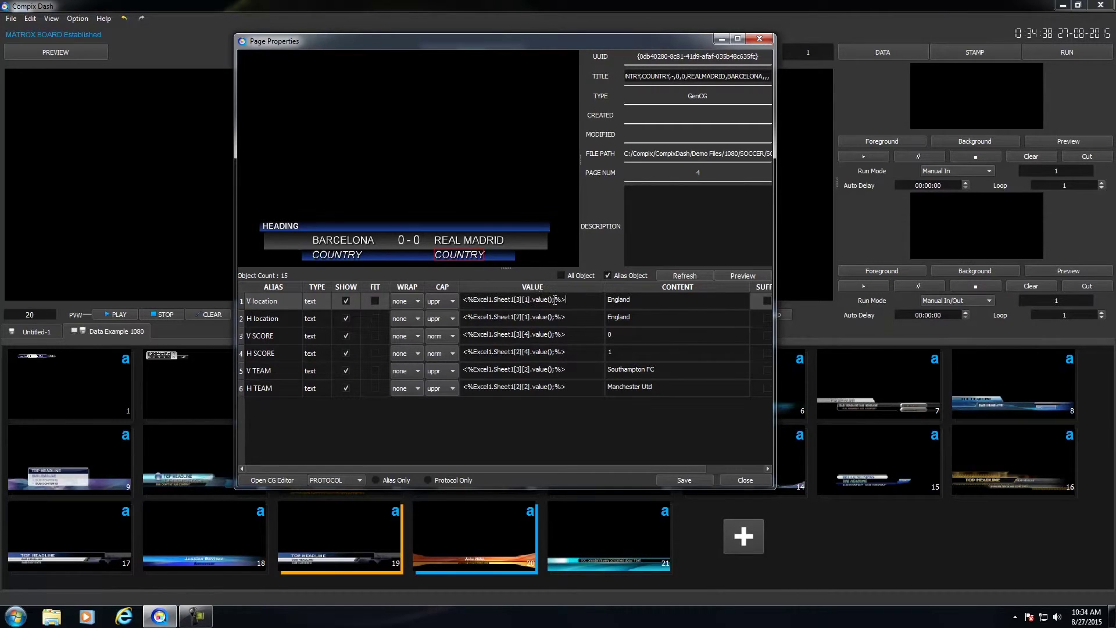
left_click_drag(456, 51, 245, 93)
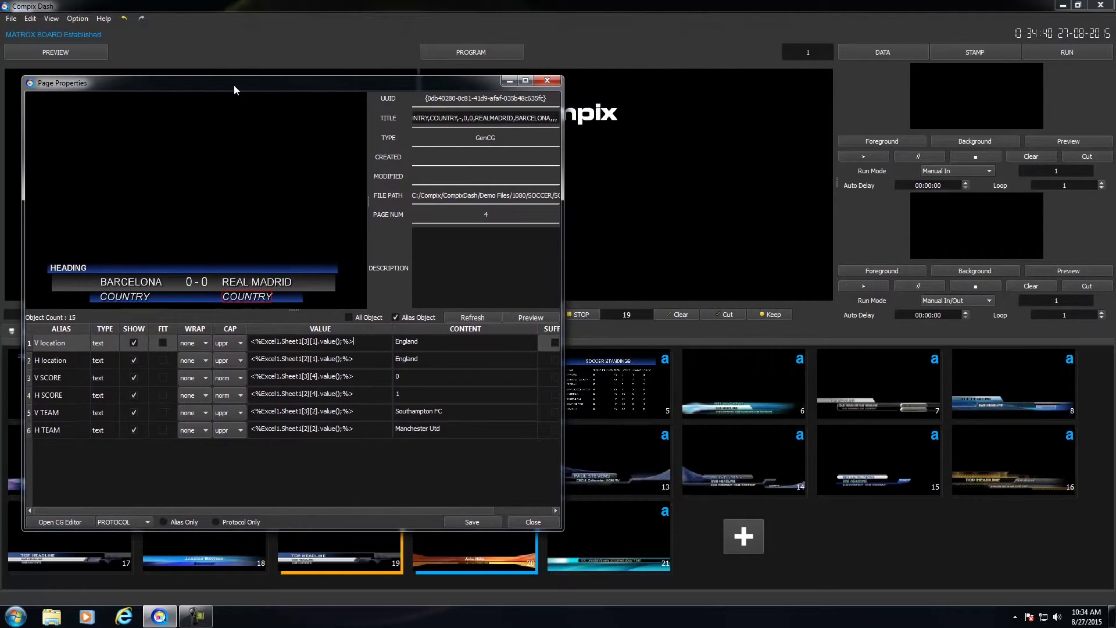
Step: Open View > Data List, move it upper right, and insert a connection, listing its source types
left_click(52, 19)
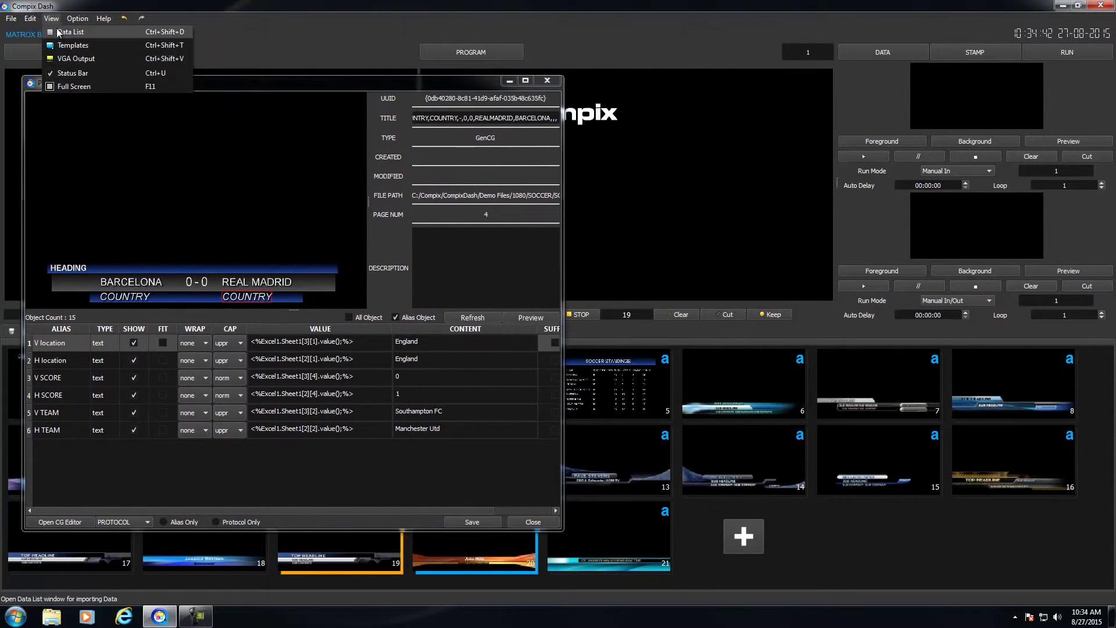
left_click(61, 35)
left_click_drag(493, 86, 700, 73)
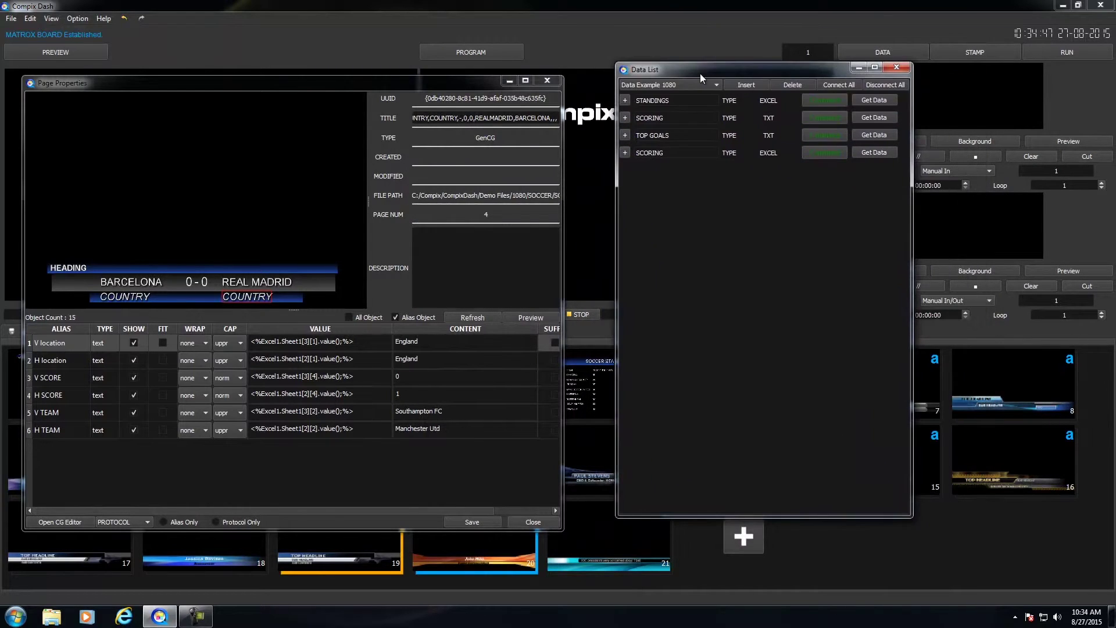
left_click(765, 84)
left_click(682, 288)
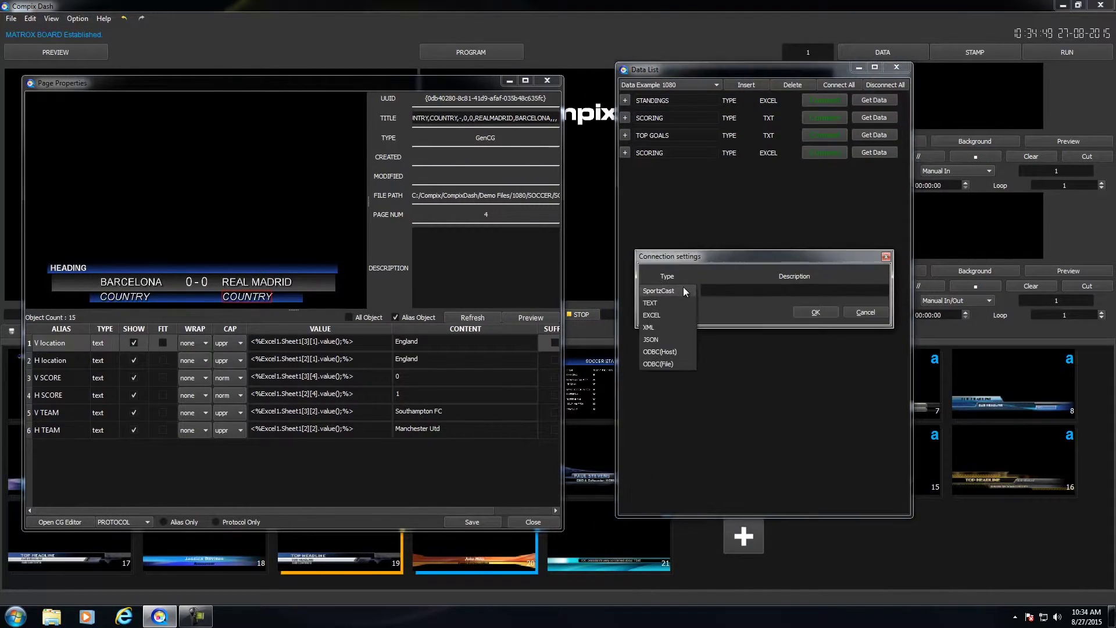
Step: Create a JSON connection described as 'Only an example'
left_click(671, 340)
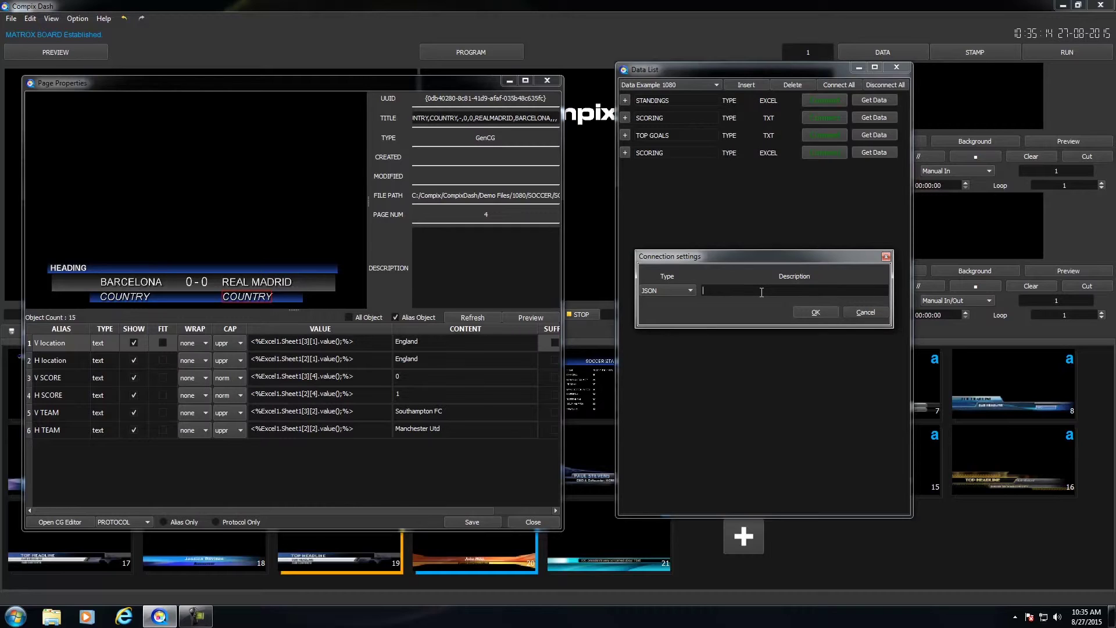
type("Only an example")
left_click(806, 310)
Step: Point the 'Only an example' connection at Compix/CompixDash/Demo Files/_DATA/Football.json
left_click(773, 174)
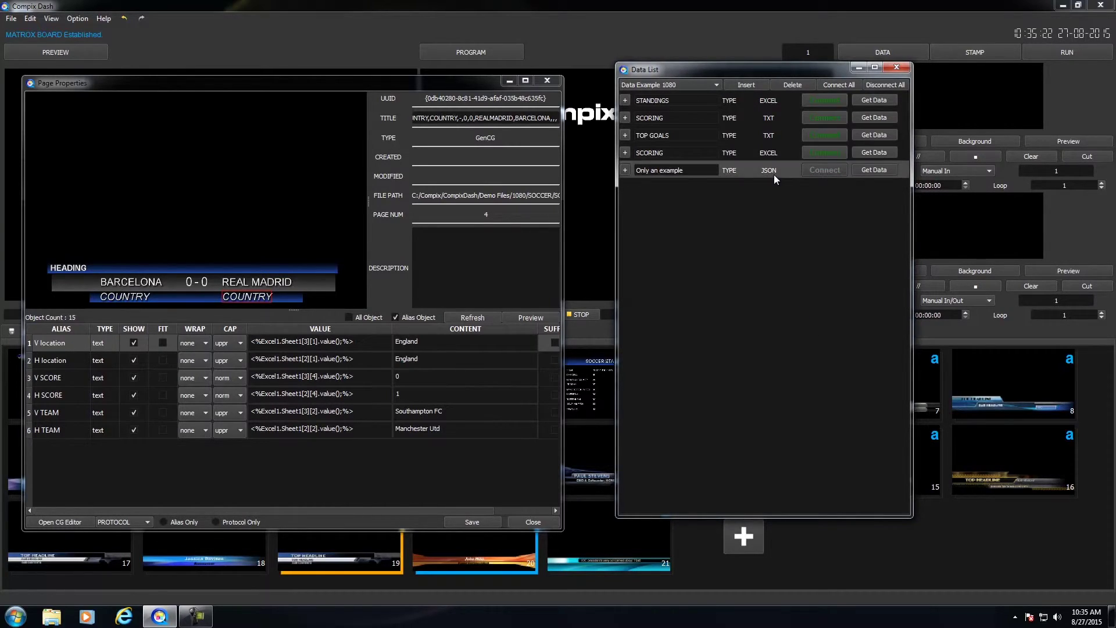
left_click(625, 170)
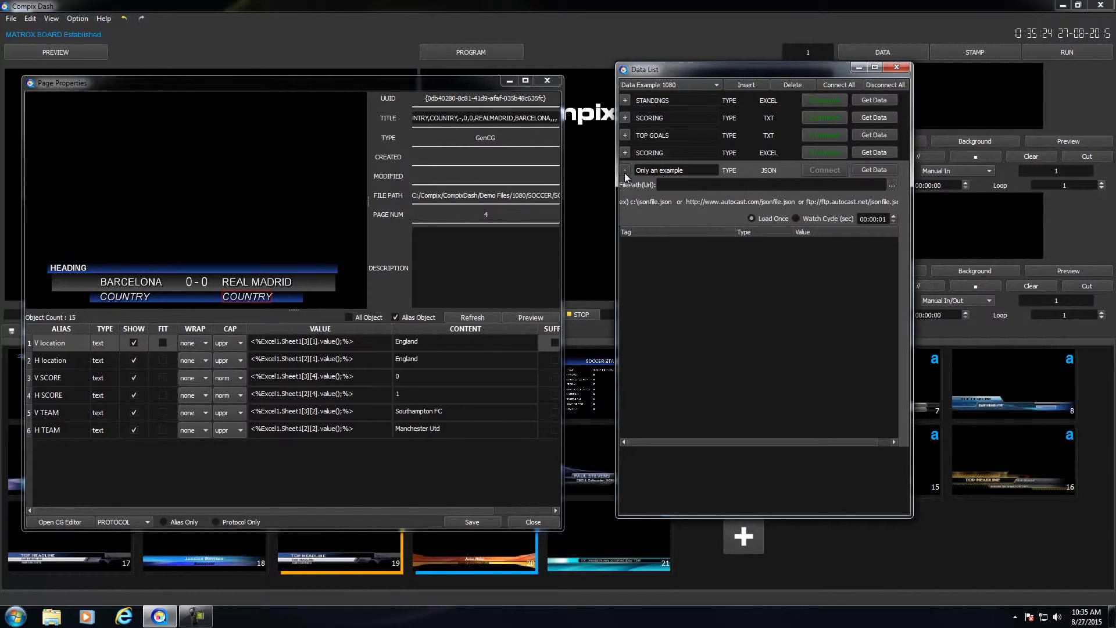
left_click(680, 184)
left_click(890, 186)
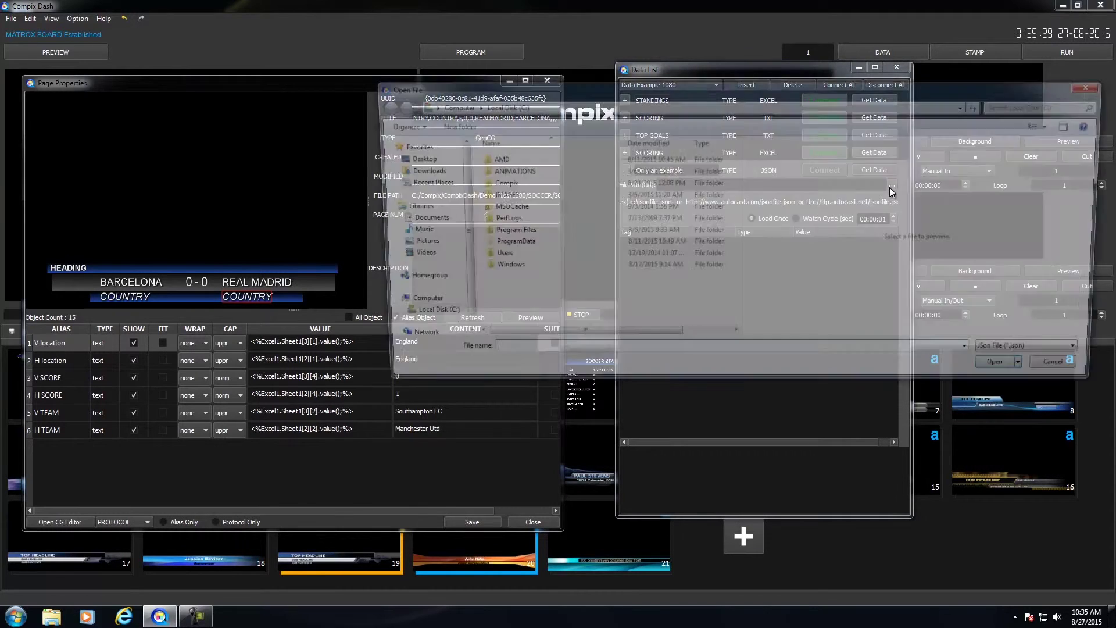
double_click(503, 182)
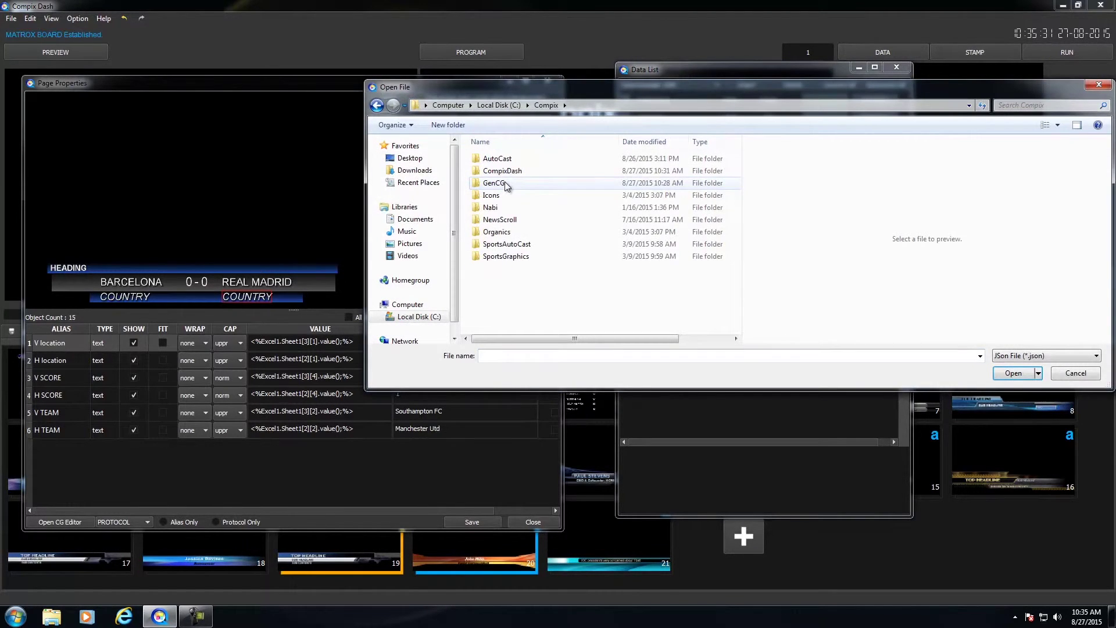
double_click(509, 172)
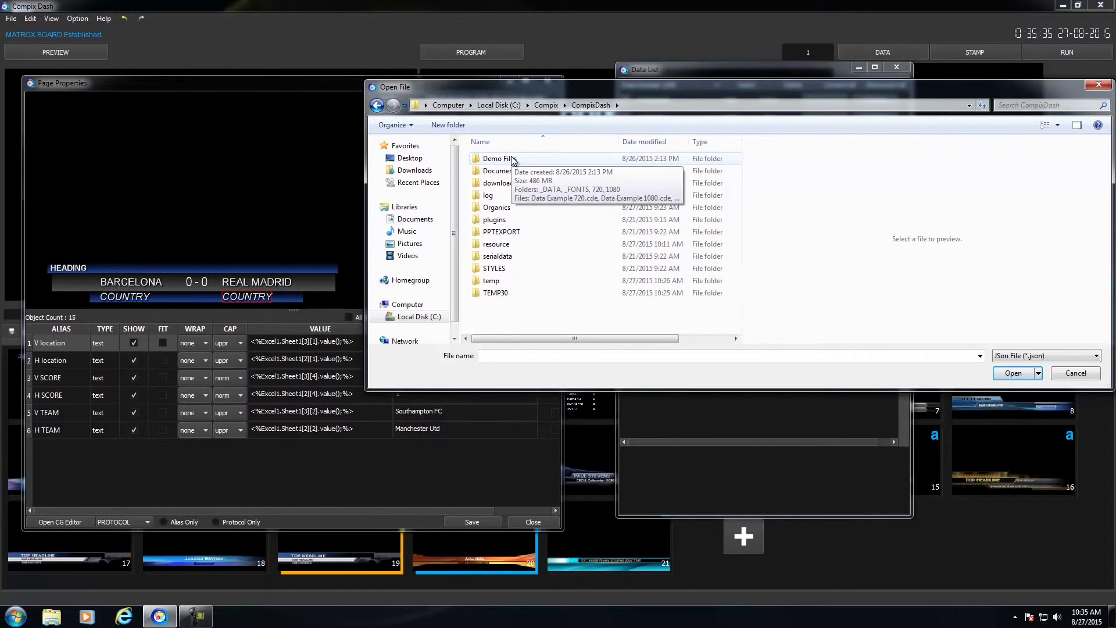
double_click(500, 158)
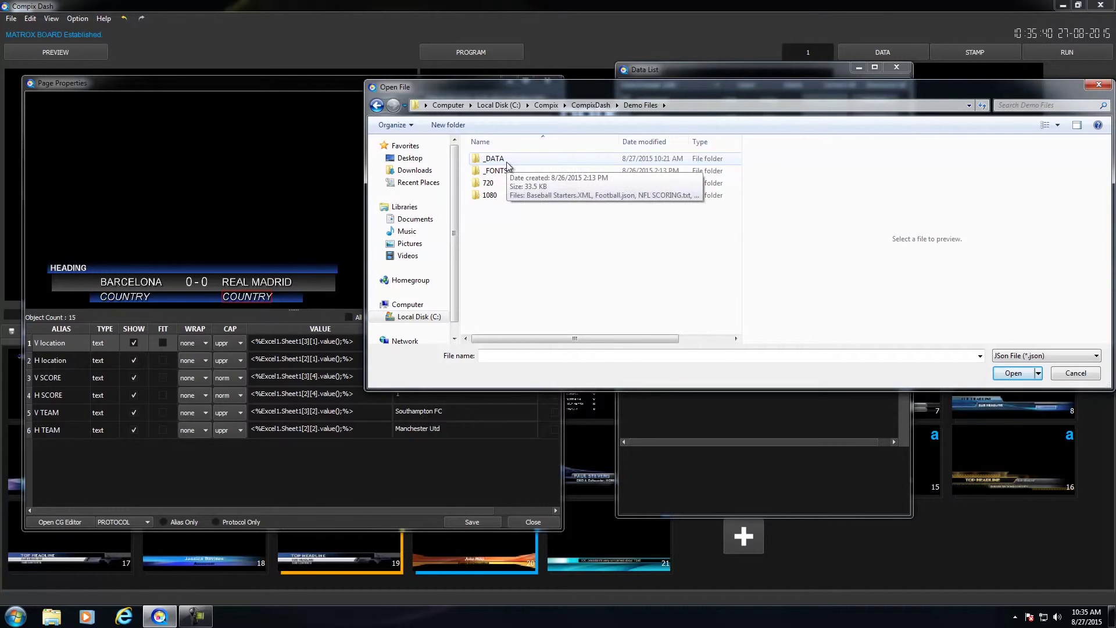
double_click(507, 161)
left_click(507, 161)
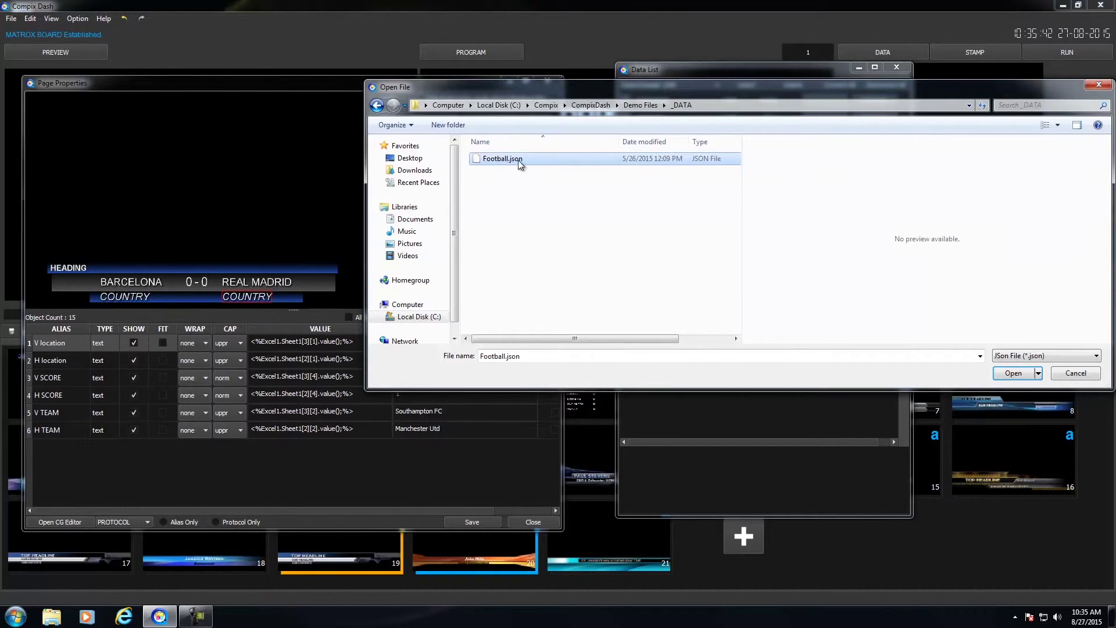
left_click(1012, 372)
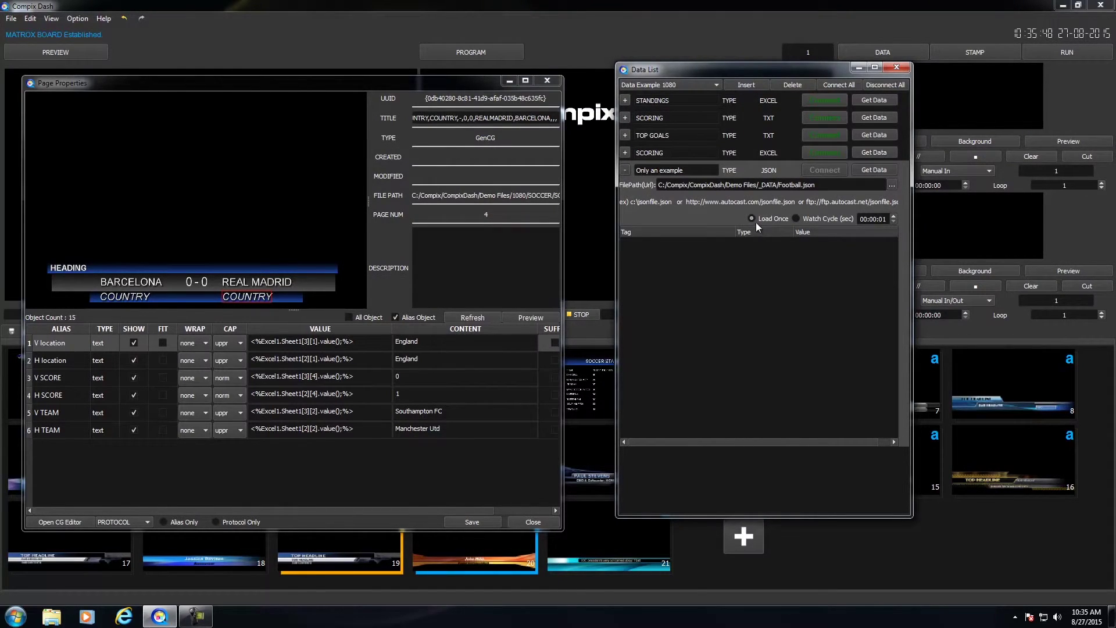
Step: Set Watch Cycle (sec), get Football.json's data, and expand team H > players > 0 to fullname
left_click(806, 219)
left_click(870, 172)
left_click(638, 251)
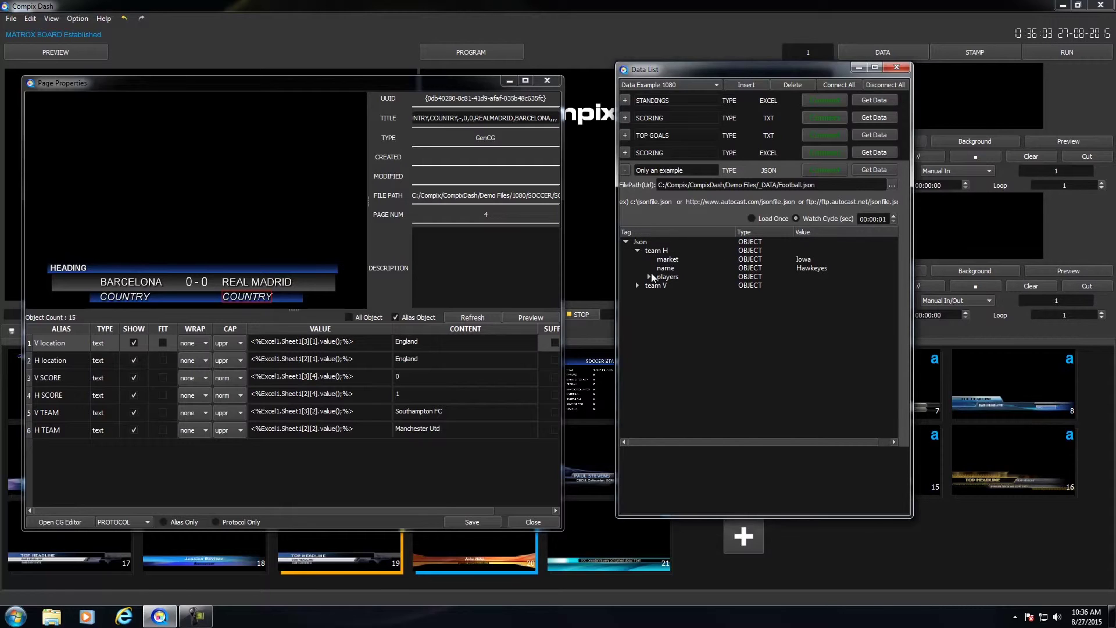
left_click(649, 276)
left_click(660, 285)
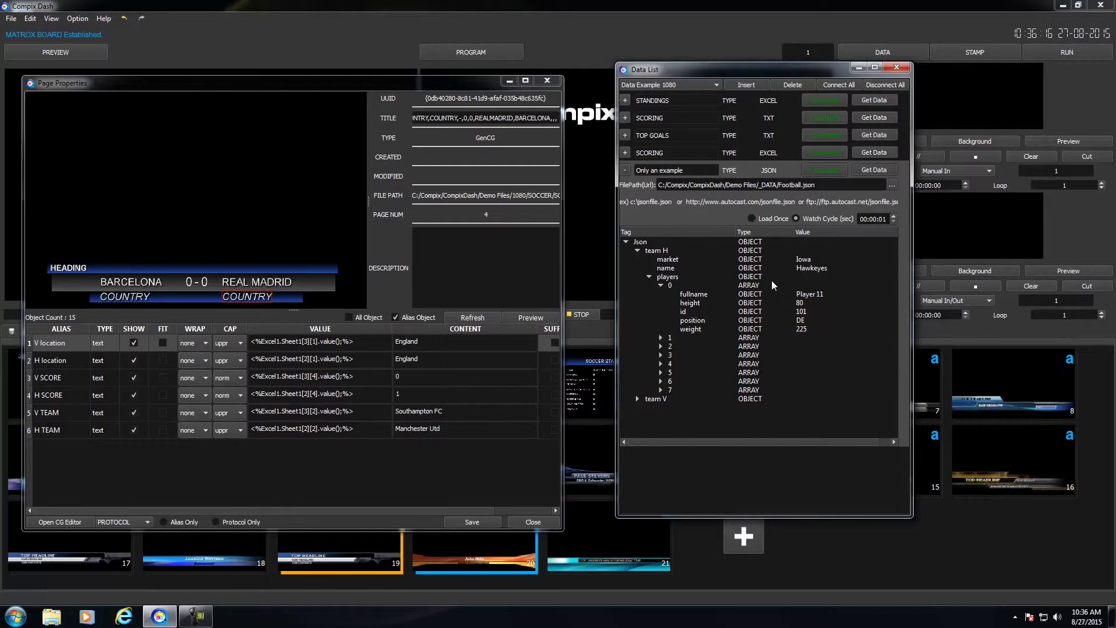
left_click(699, 301)
left_click(717, 294)
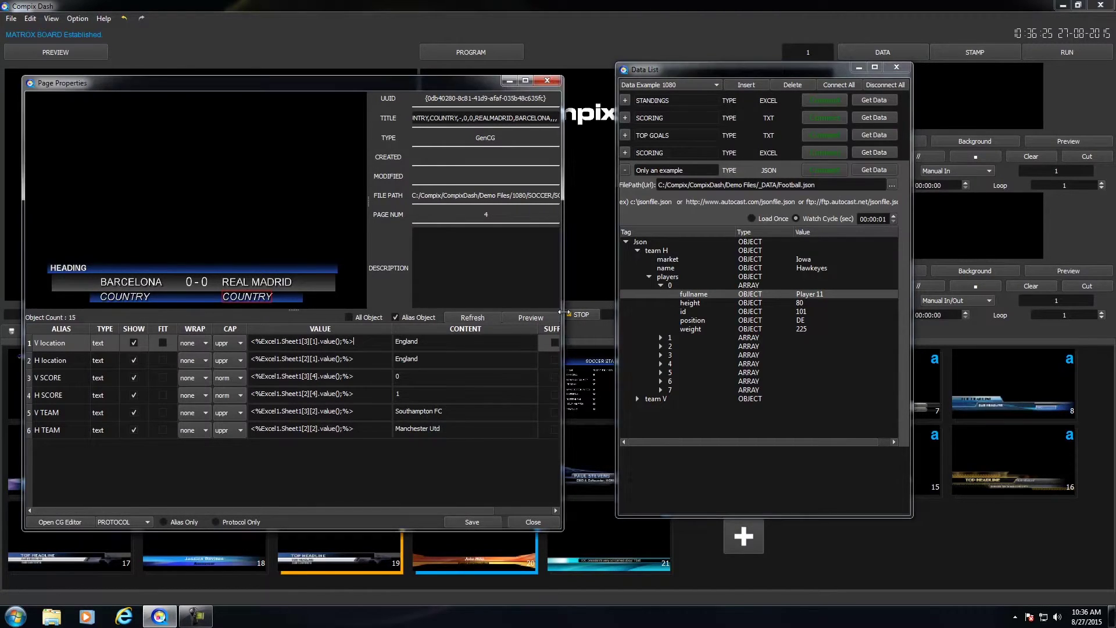
Step: Rebind V location's value to the JSON player fullname, refresh, save page 4, and close Data List
left_click_drag(562, 316, 614, 317)
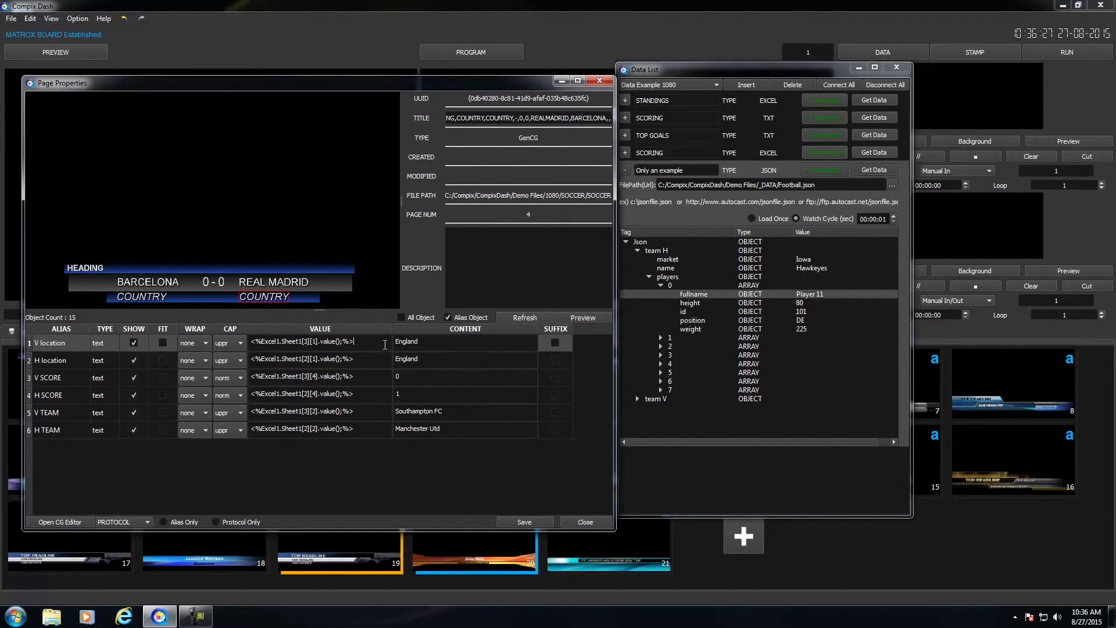
double_click(250, 342)
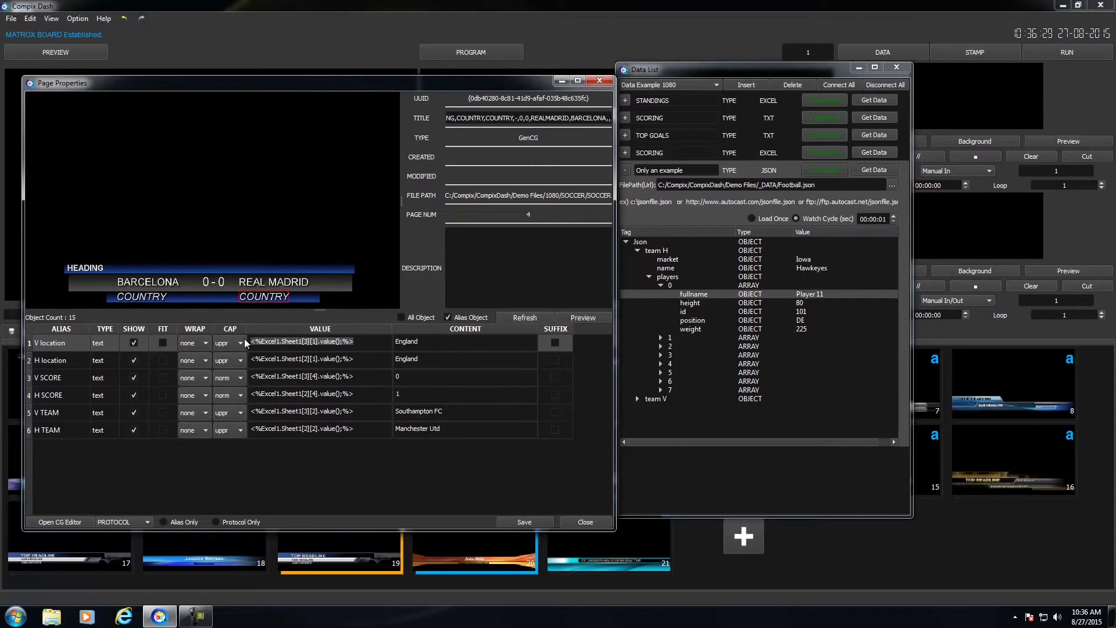
key("BackSpace")
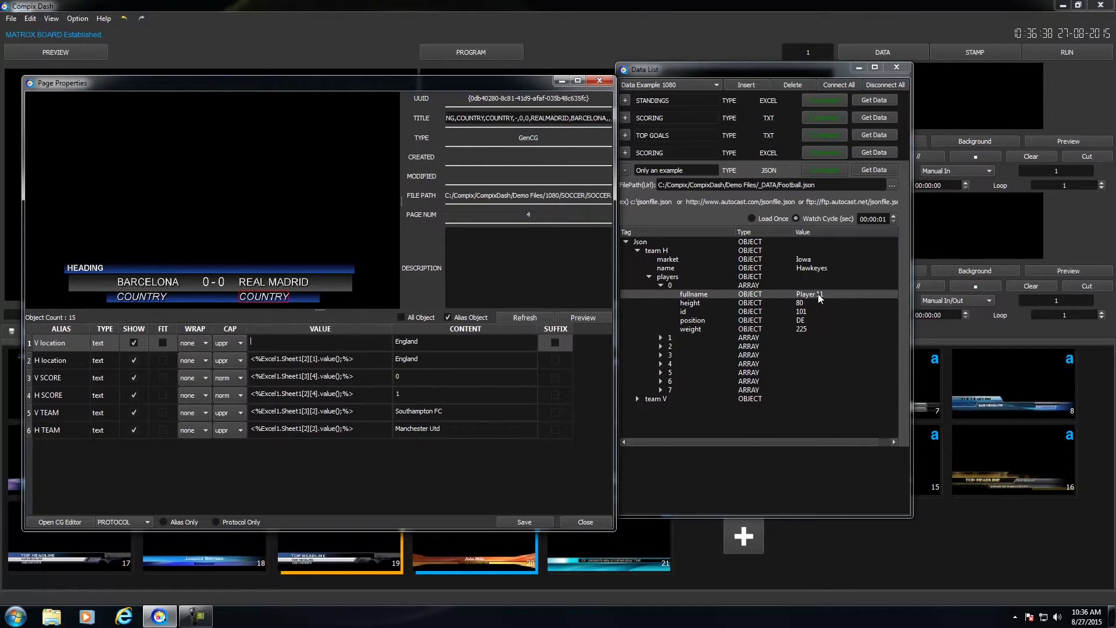
left_click_drag(818, 294, 328, 342)
left_click(590, 315)
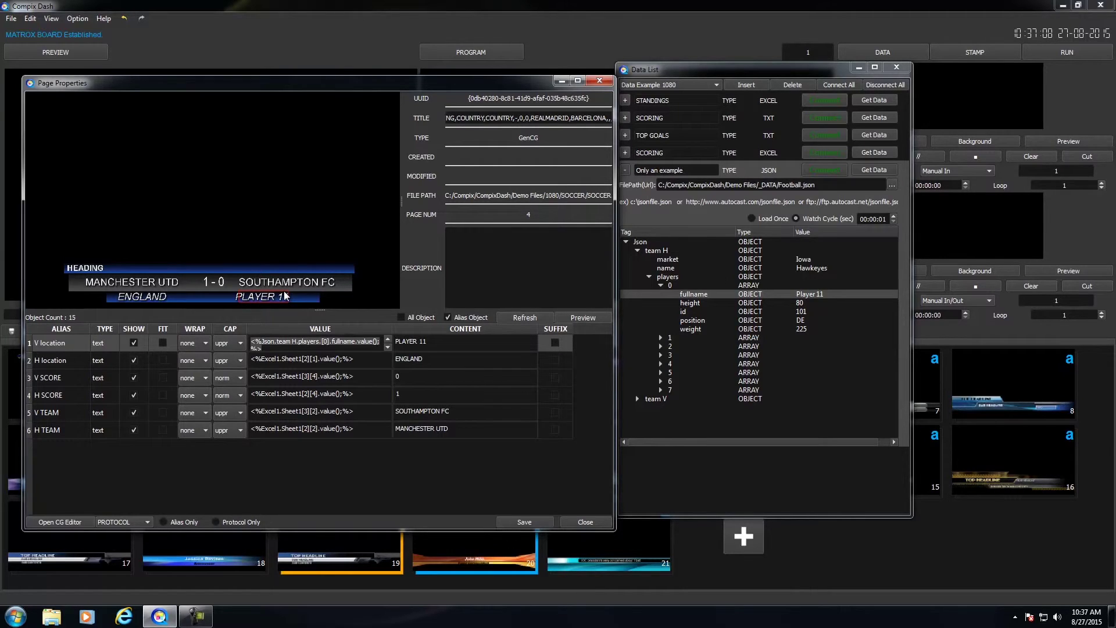
left_click(527, 522)
left_click(584, 521)
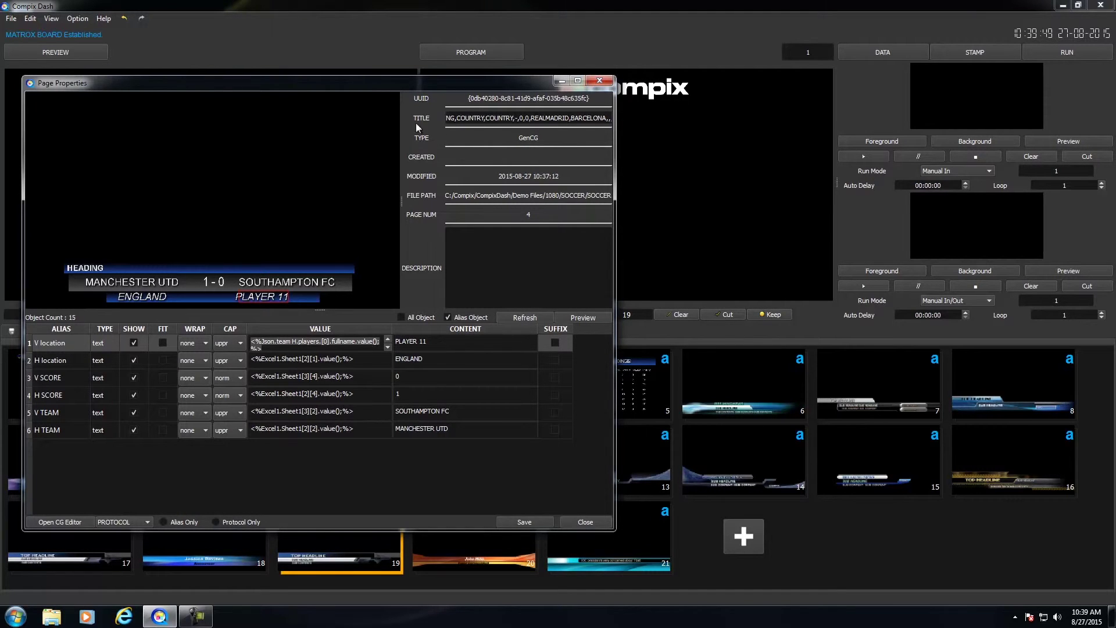
Step: Close Page Properties, then open and dismiss the page 4 and Data Example 1080 menus
left_click(608, 80)
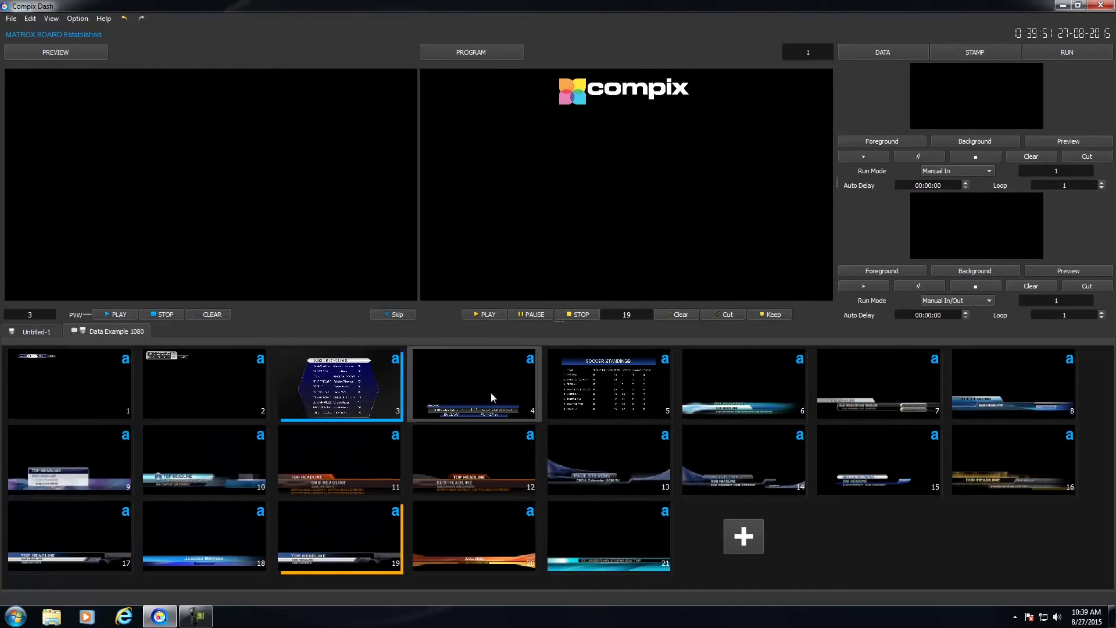
right_click(490, 395)
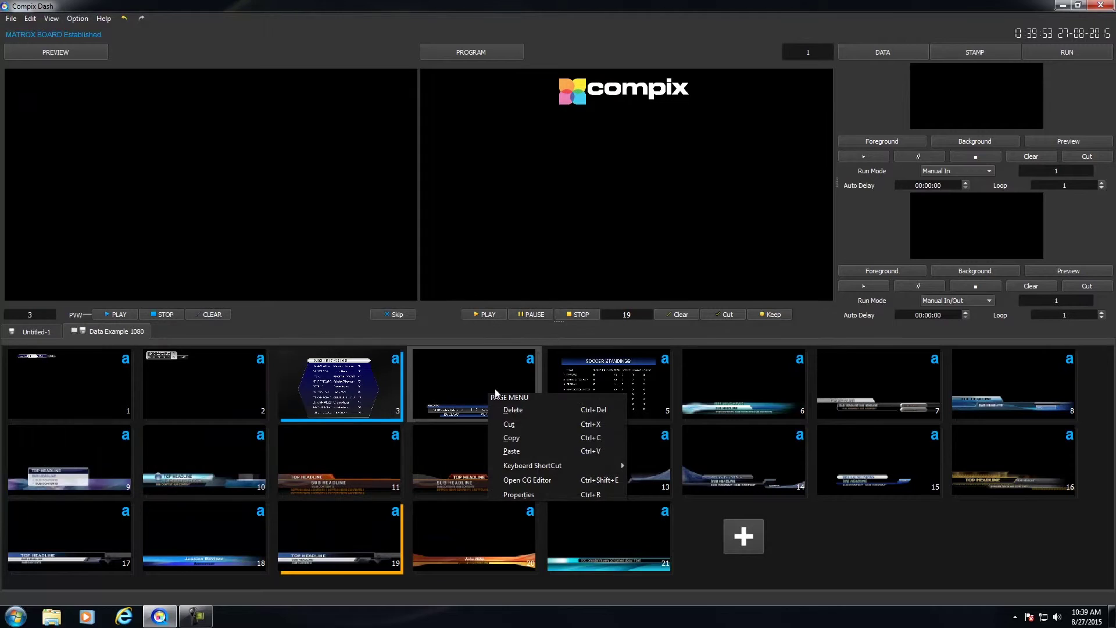
left_click(786, 516)
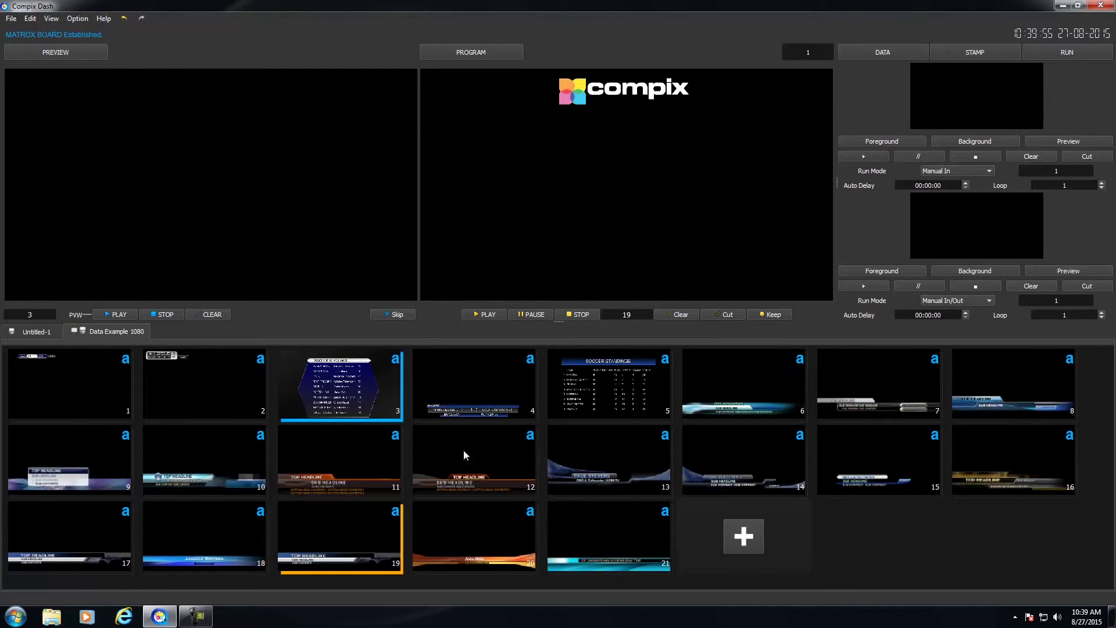
right_click(97, 331)
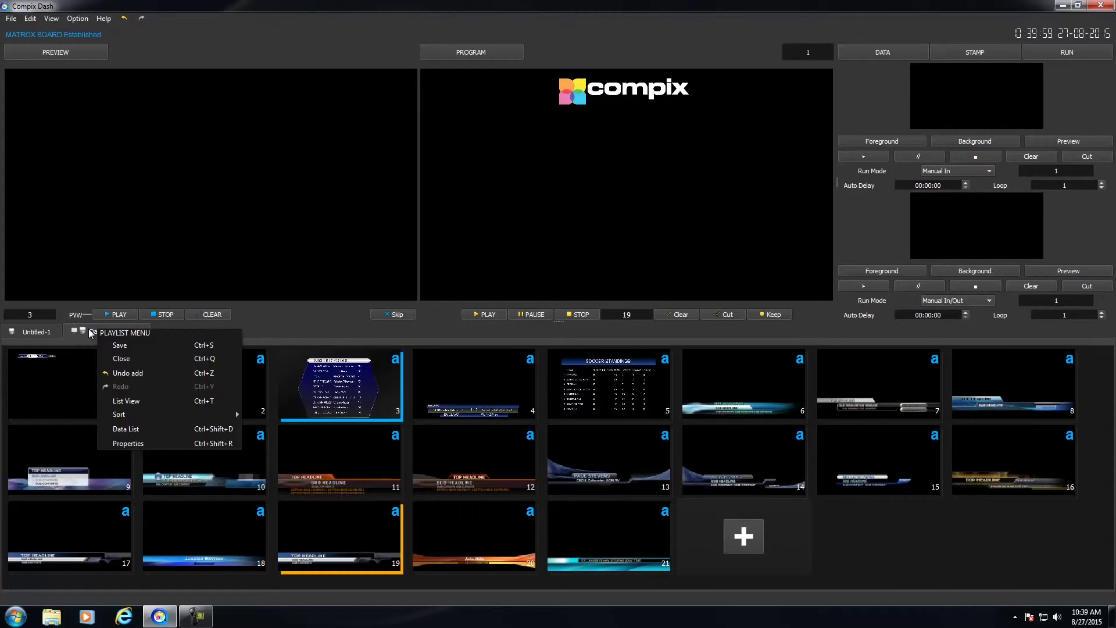
left_click(95, 334)
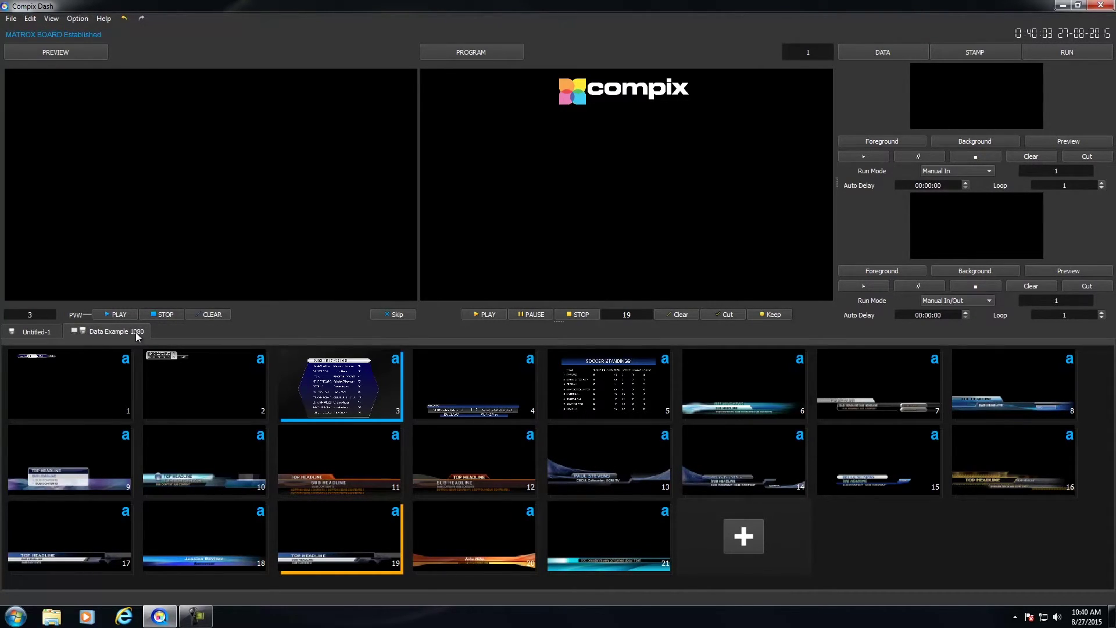
Step: Open File > Save As on Untitled-1 and cancel, then show Data Example 1080's data sources
left_click(44, 335)
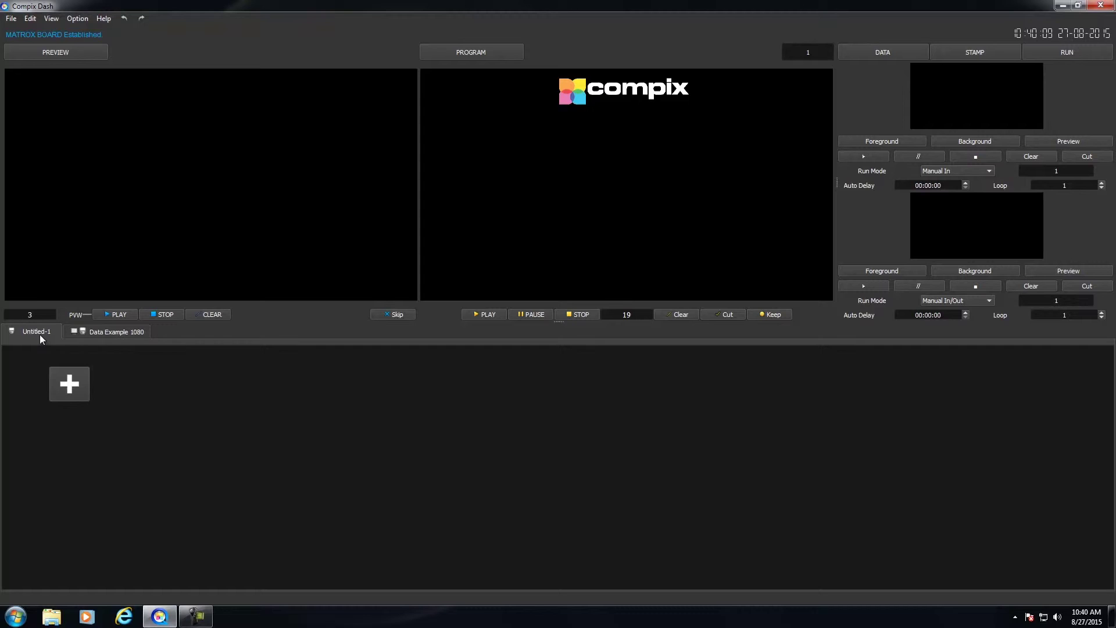
left_click(10, 21)
left_click(33, 101)
left_click(712, 308)
left_click(78, 328)
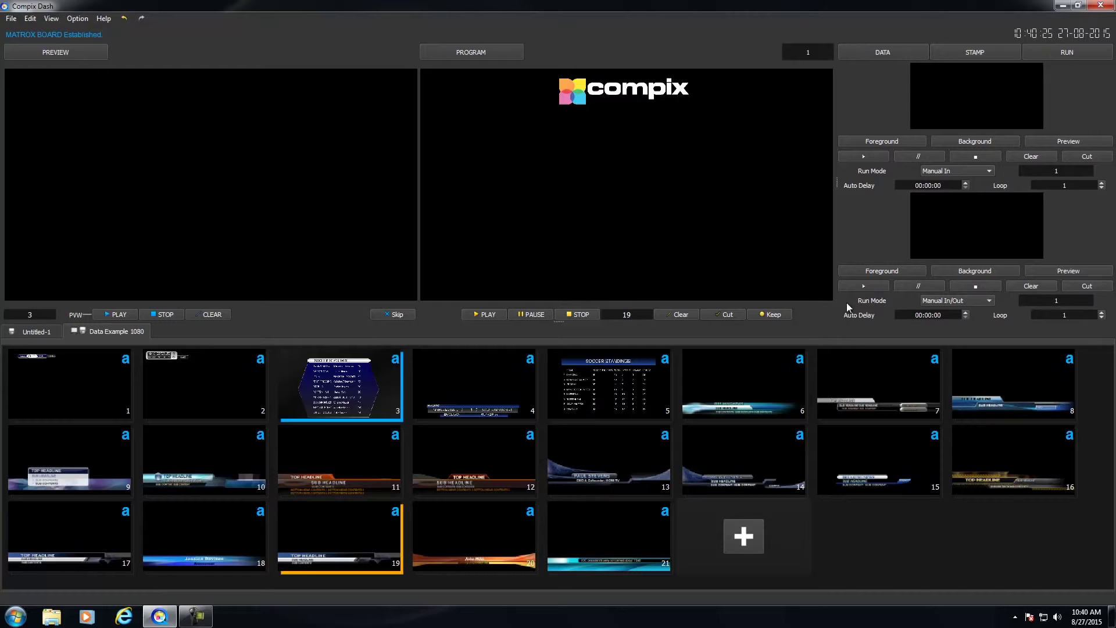
left_click(894, 52)
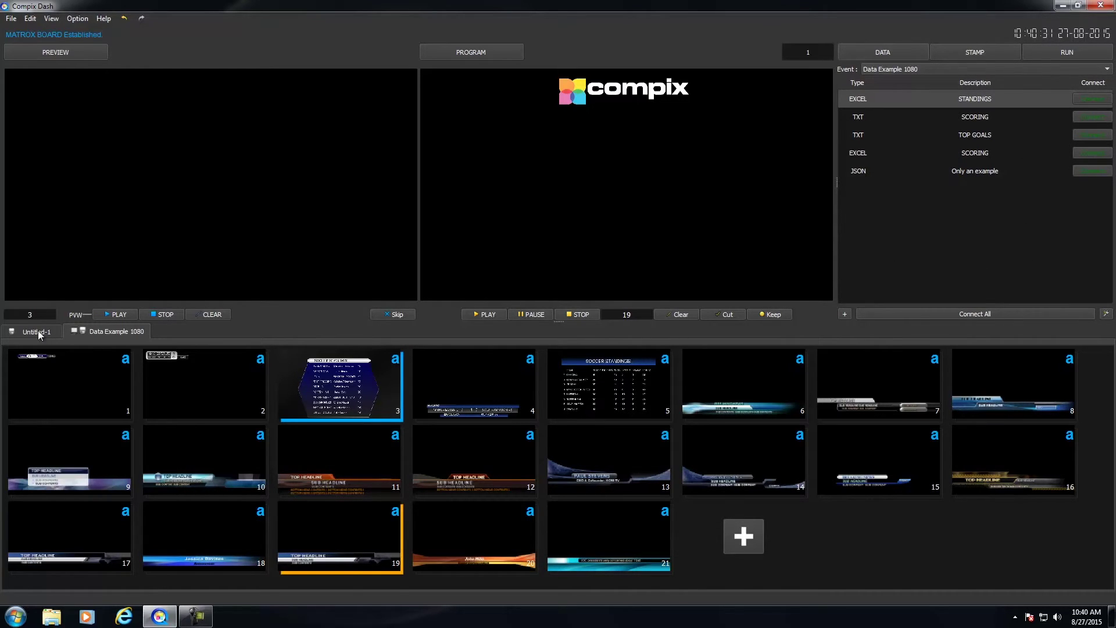
Step: In the Data Example 1080 playlist properties, set the headers to 'Home Player' and 'Visitor Player'
right_click(96, 330)
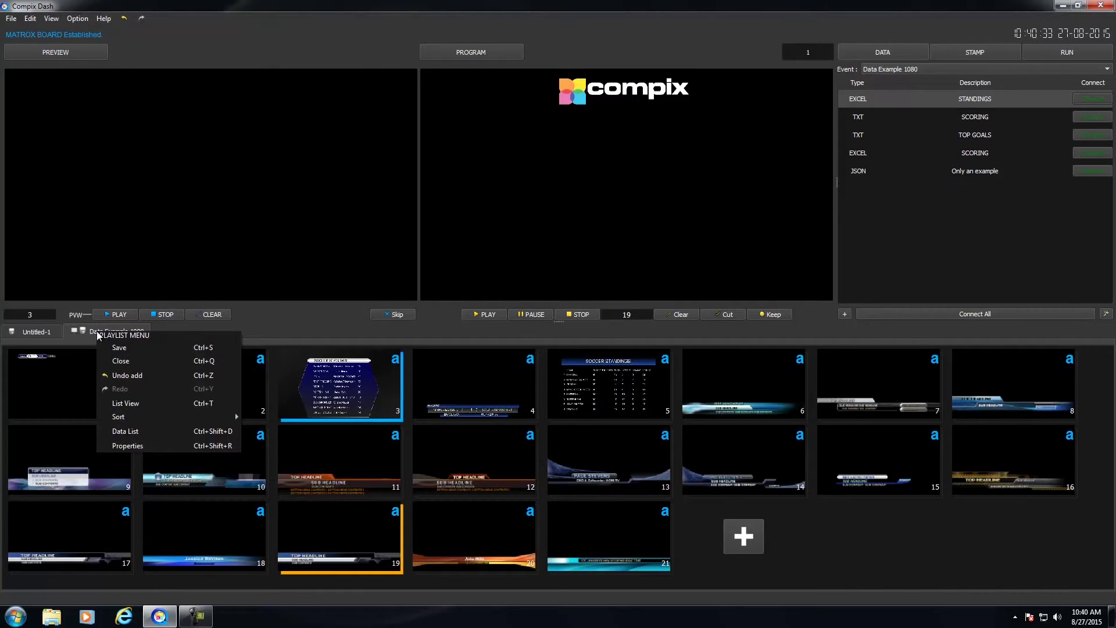
left_click(165, 444)
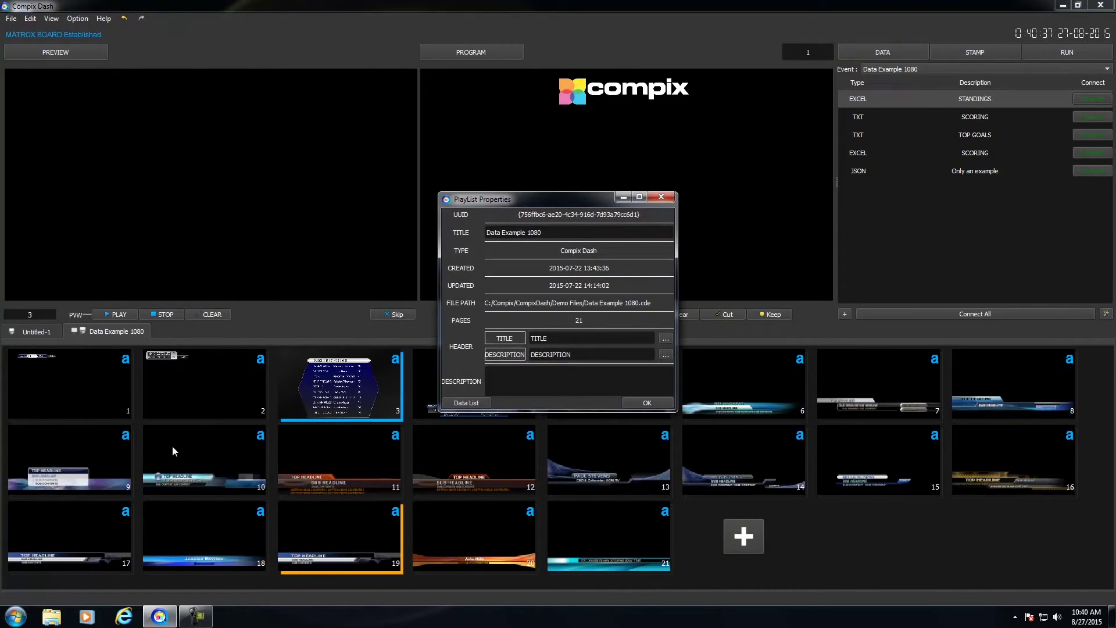
left_click_drag(516, 205, 477, 215)
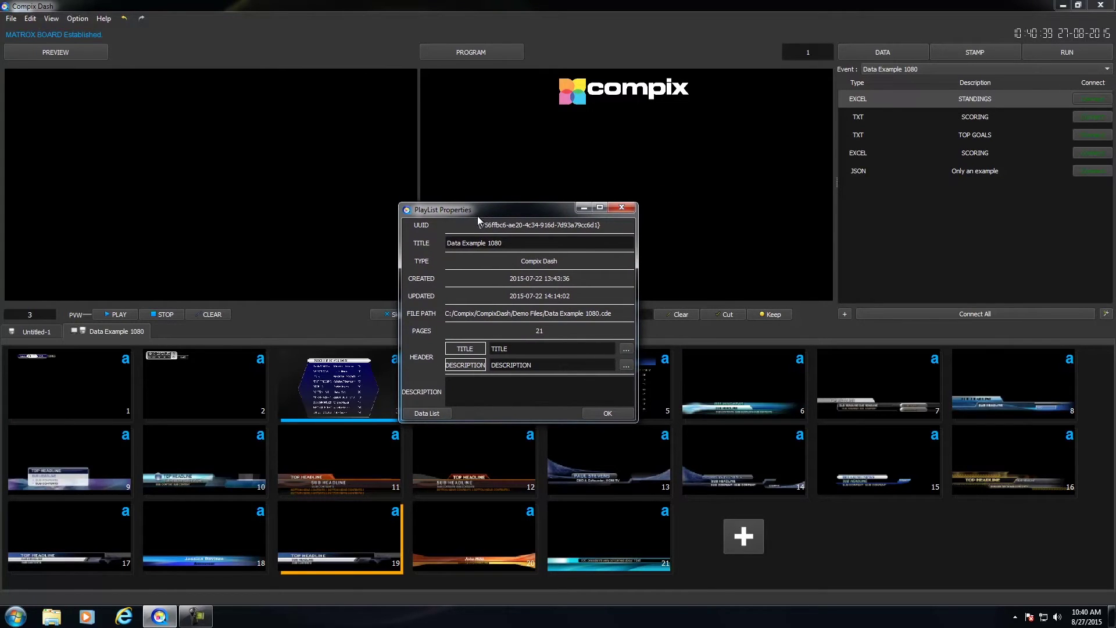
left_click(452, 248)
left_click(469, 351)
type("Home Players")
key("Tab")
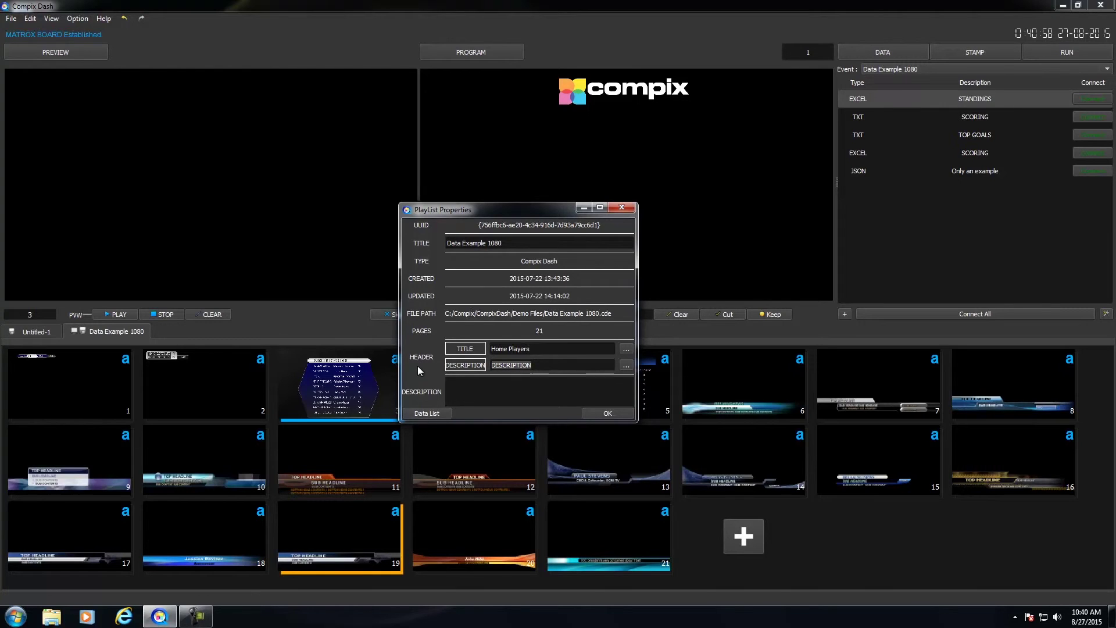
type("Visitor Players")
left_click(622, 413)
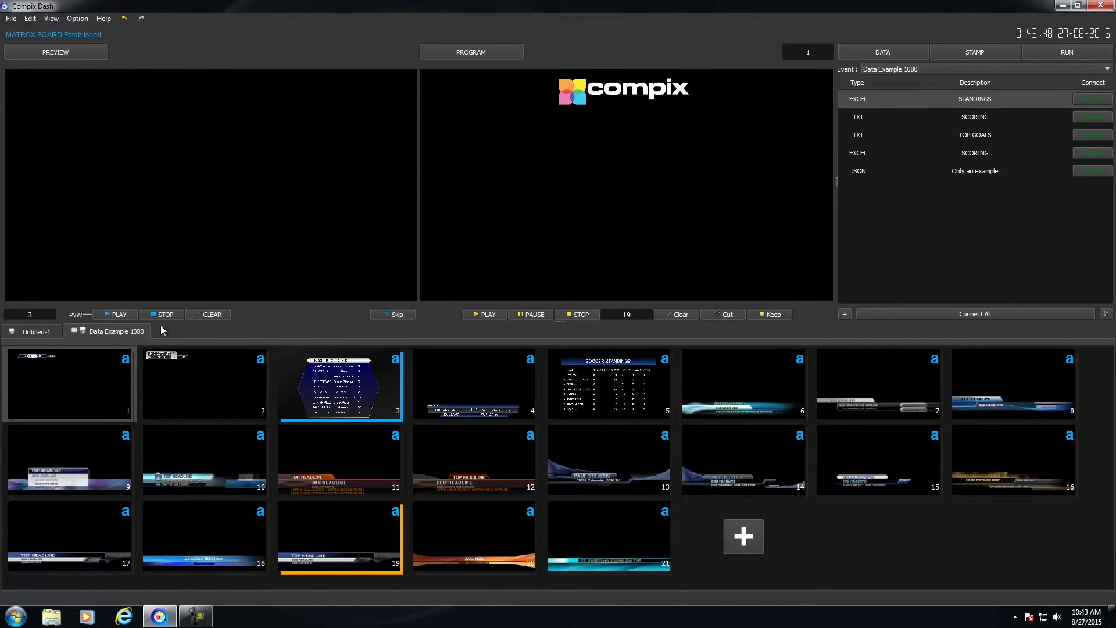
Step: Switch the Data Example 1080 playlist to List View from its context menu
right_click(121, 330)
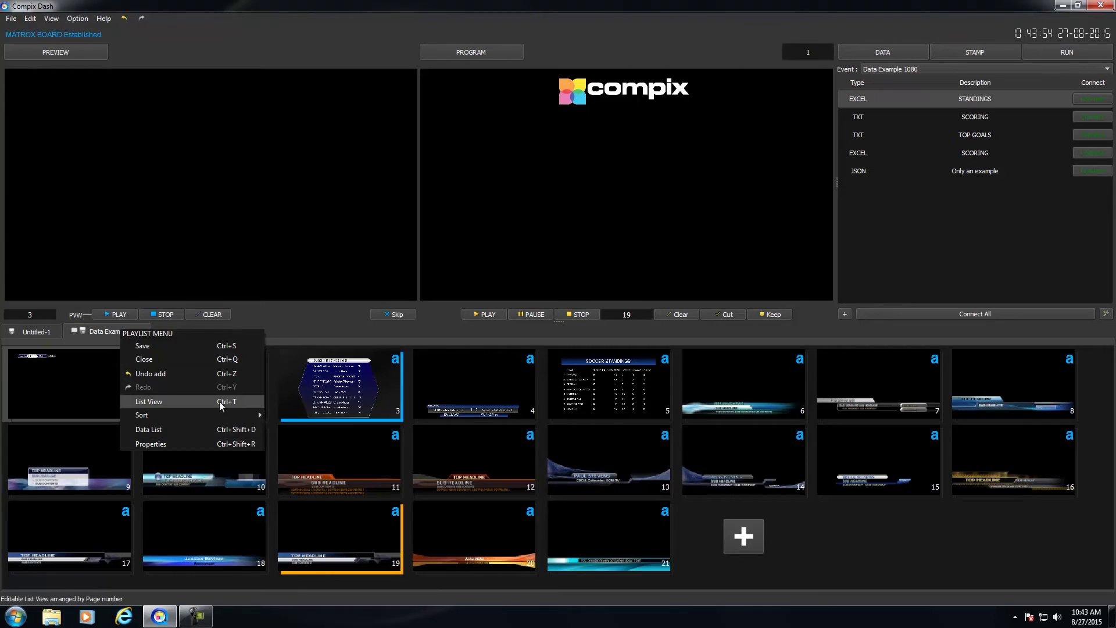
left_click(140, 401)
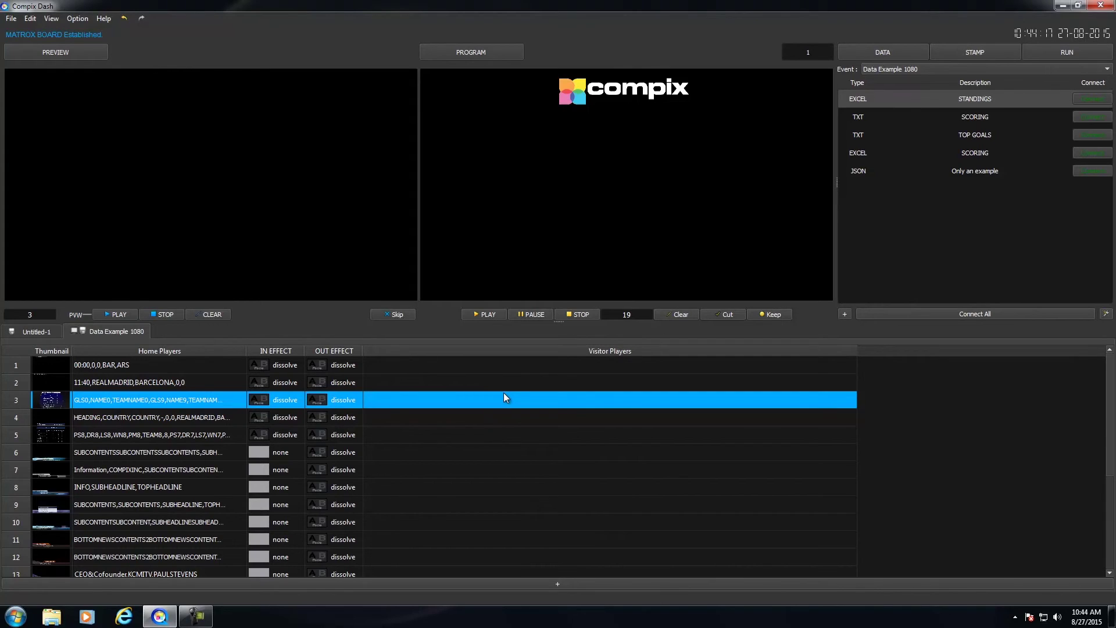
Step: Find the CEO page, play it to Program, then clear it from air
key("ctrl+f")
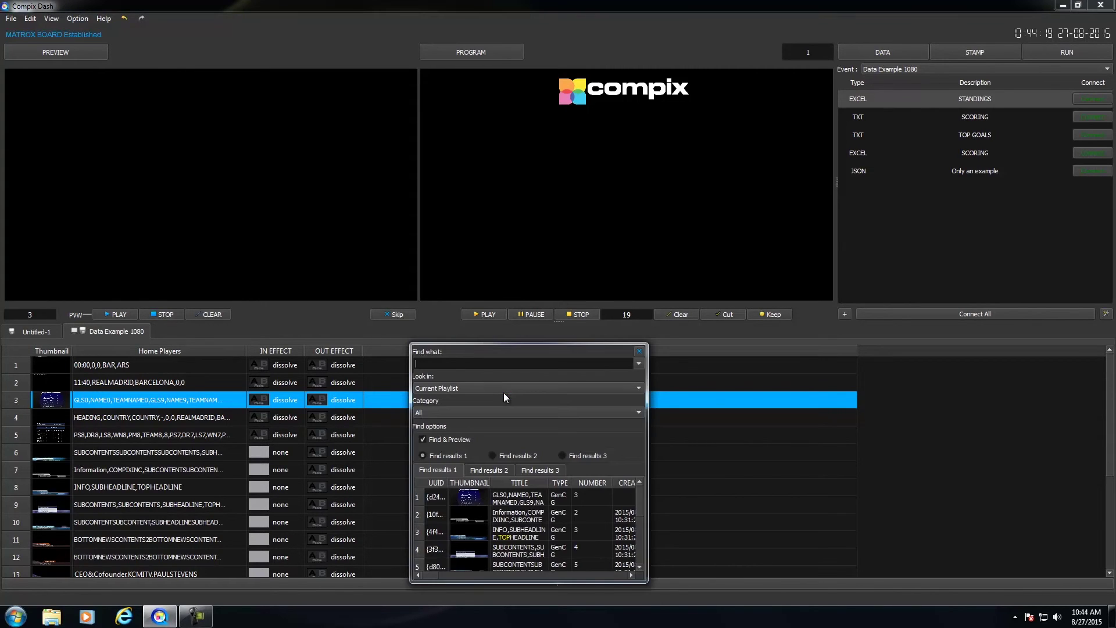
left_click_drag(510, 362, 612, 247)
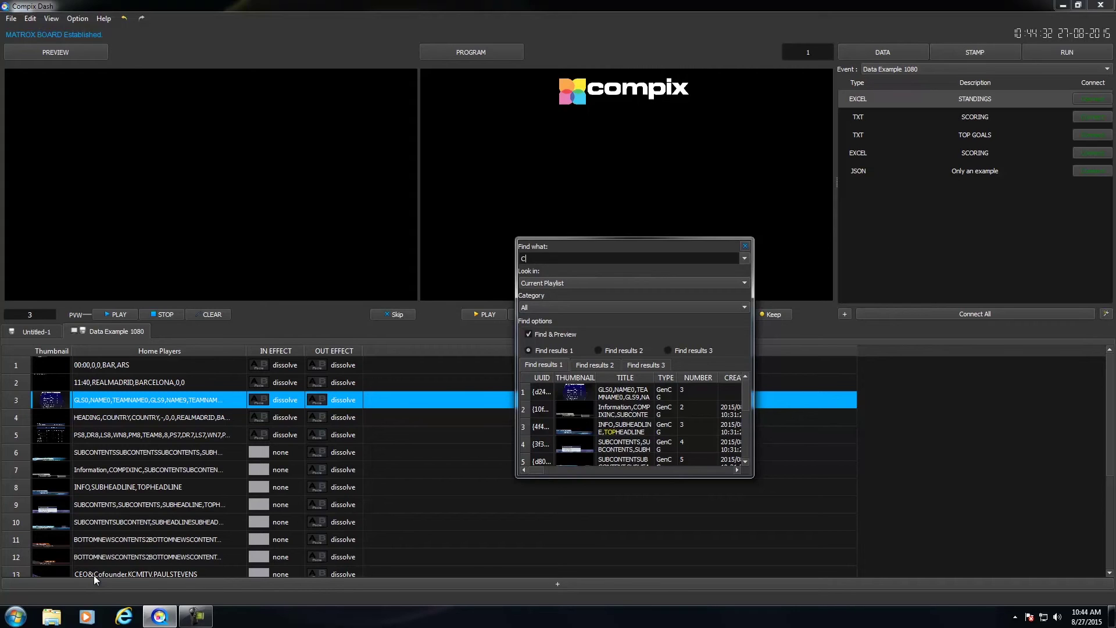
type("O")
key("Return")
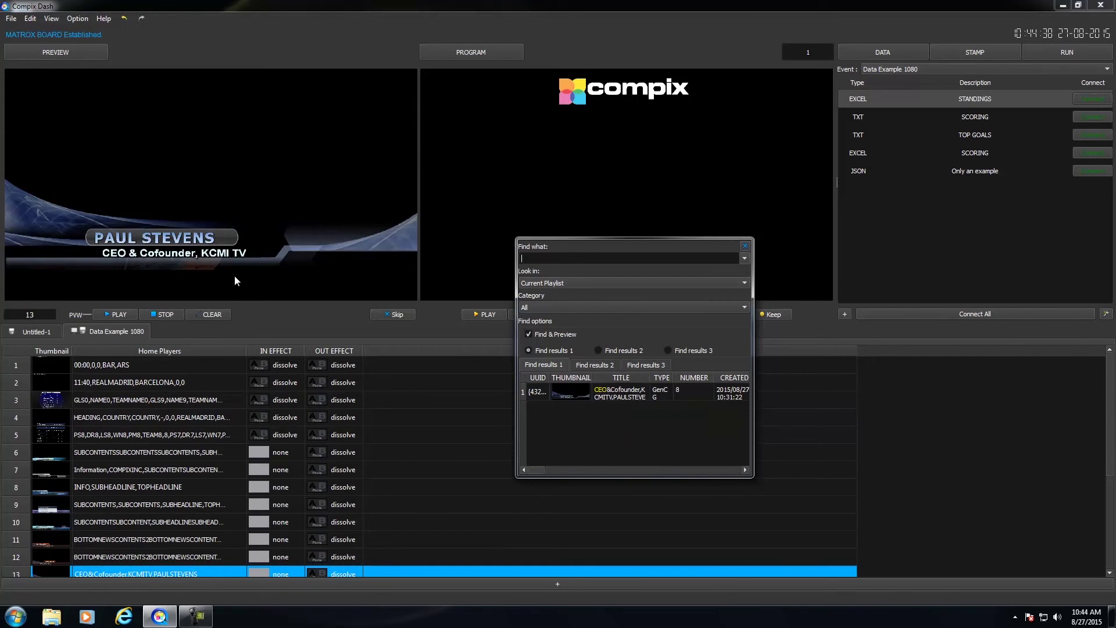
left_click_drag(537, 242, 566, 335)
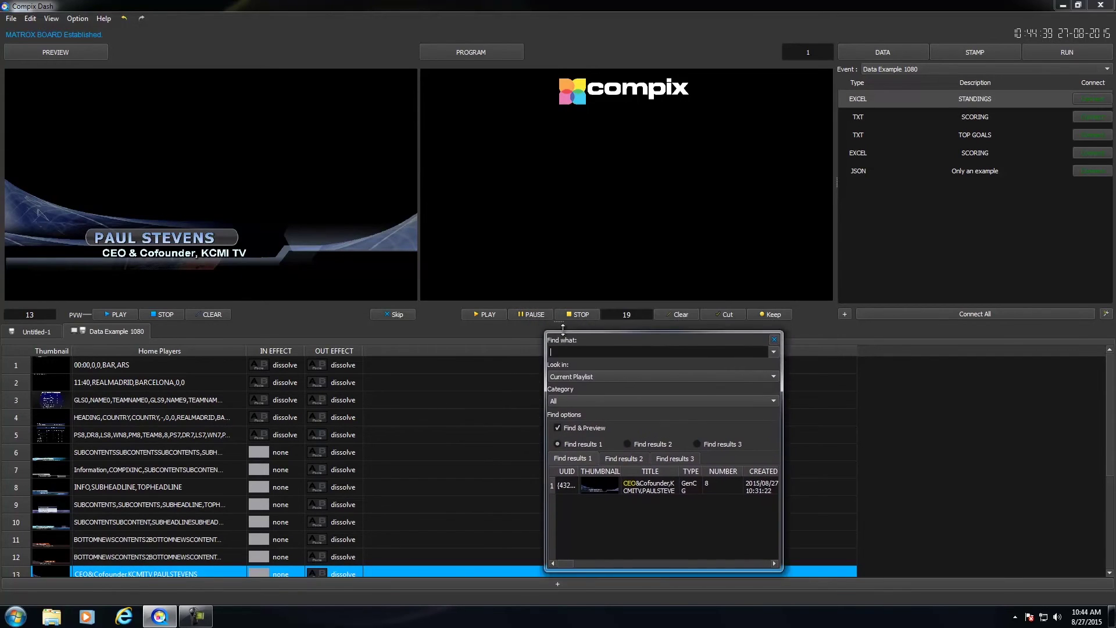
left_click(493, 314)
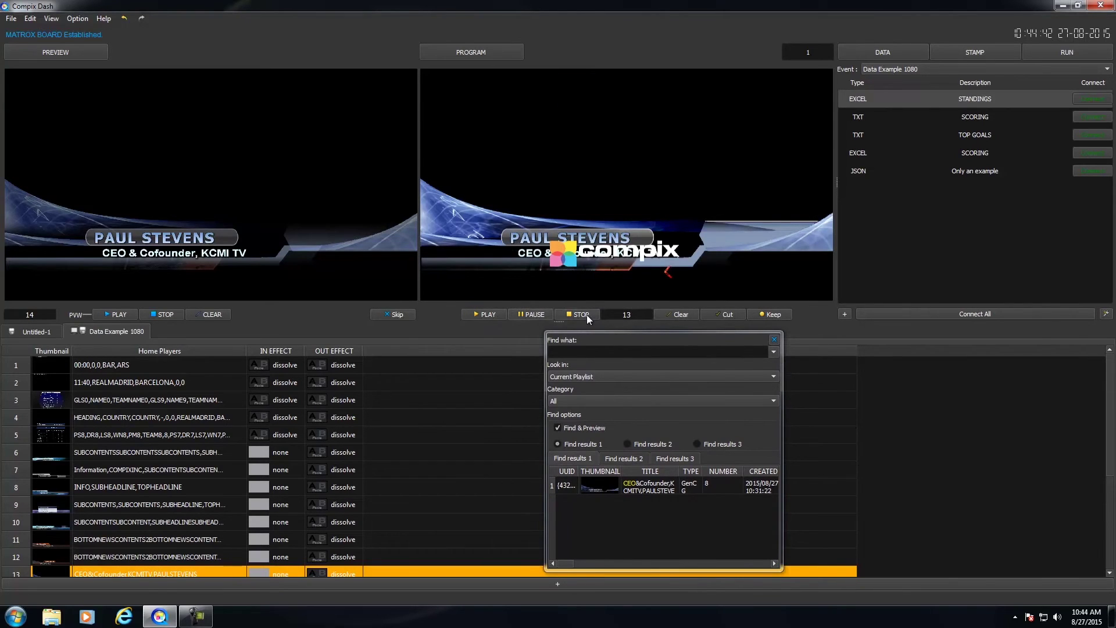
left_click(680, 315)
Step: Set the search to look in Current Playlist with Category All
left_click_drag(682, 336, 616, 192)
left_click(532, 231)
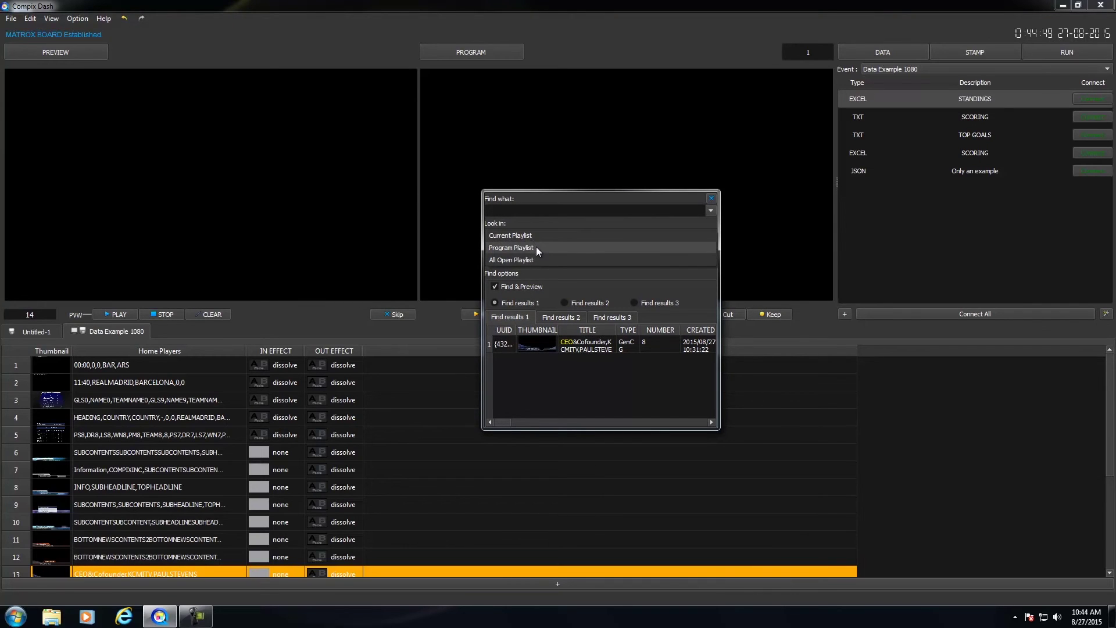
left_click(536, 234)
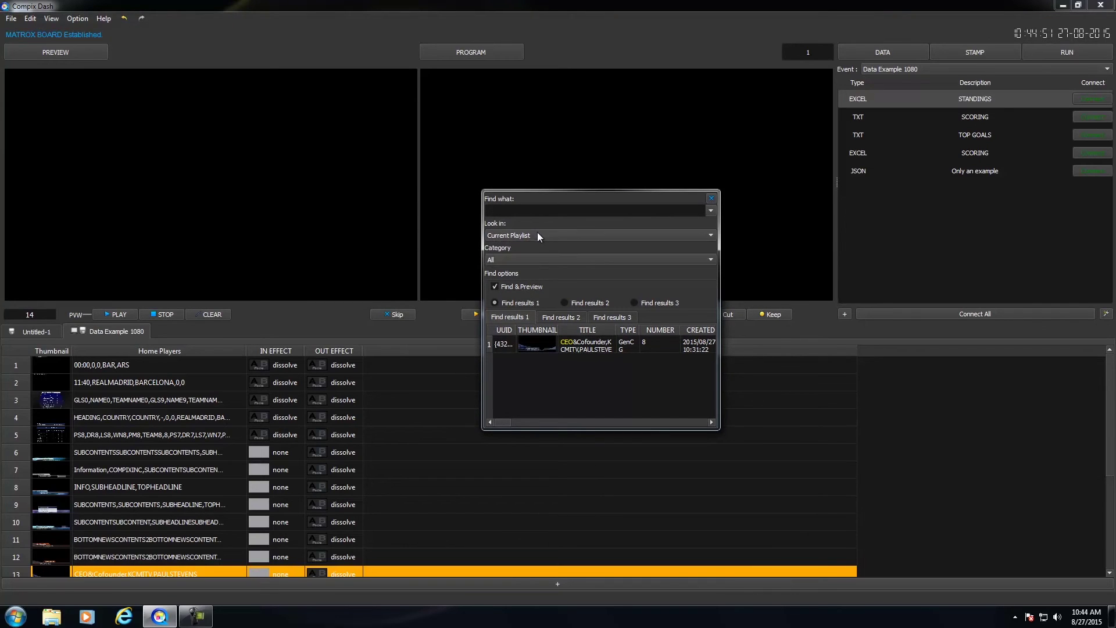
left_click(531, 260)
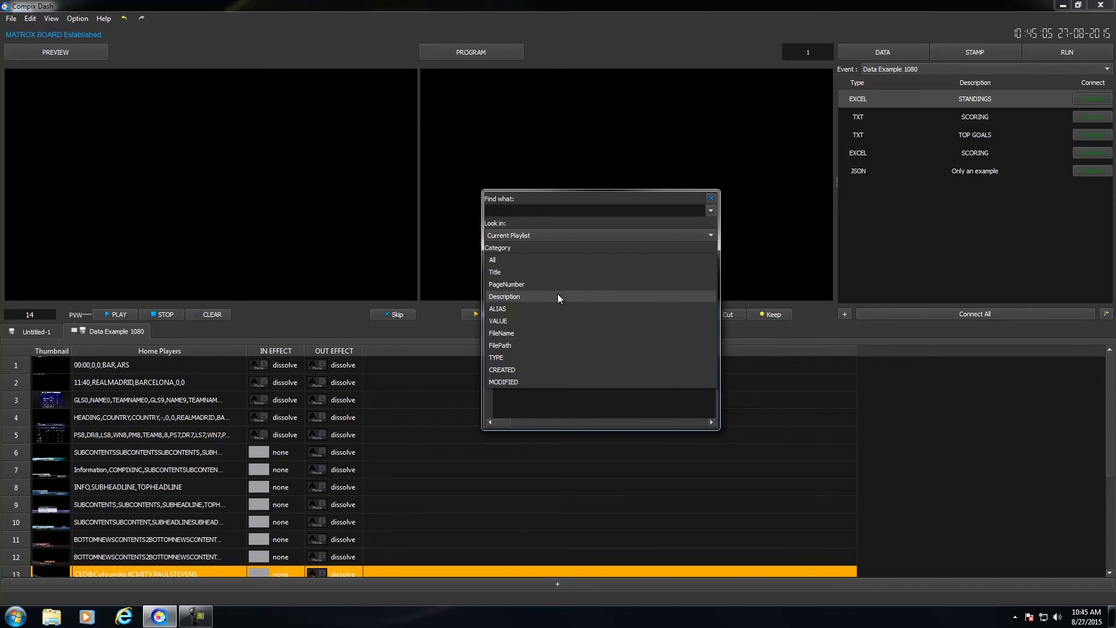
left_click(547, 219)
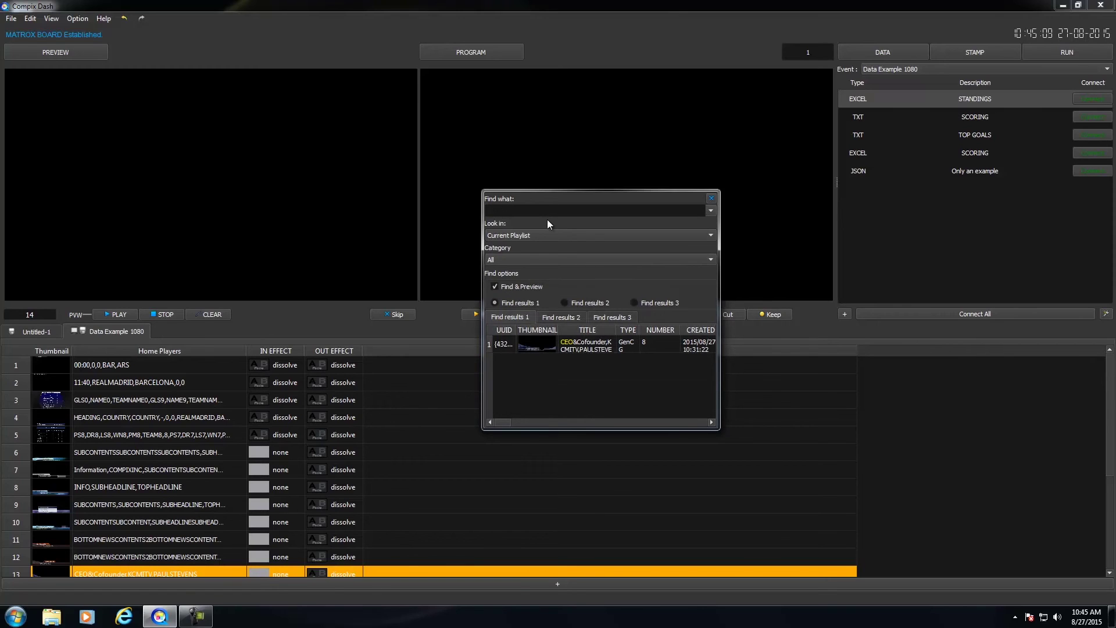
Step: Close the Find dialog, reopen it with Ctrl+F, close and reopen it again
left_click(711, 199)
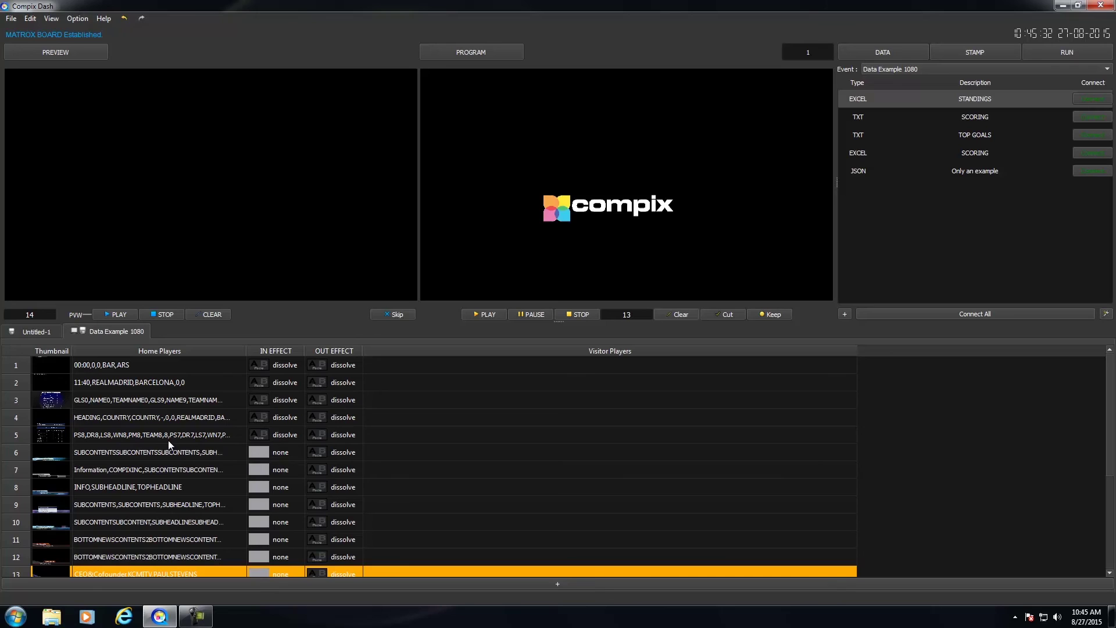
key("ctrl+f")
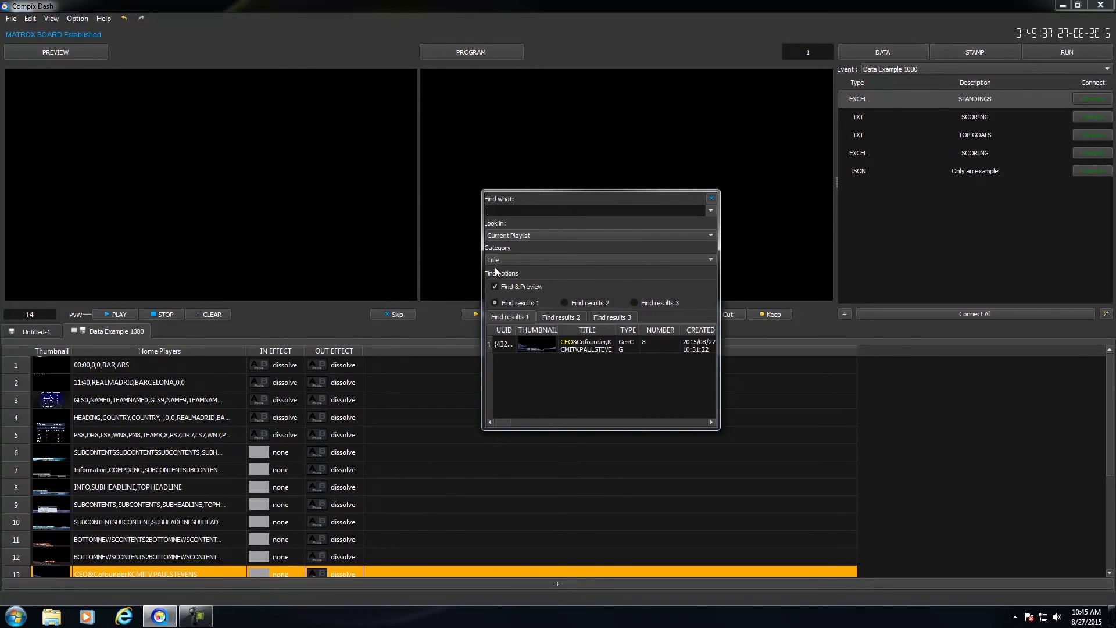
left_click(710, 199)
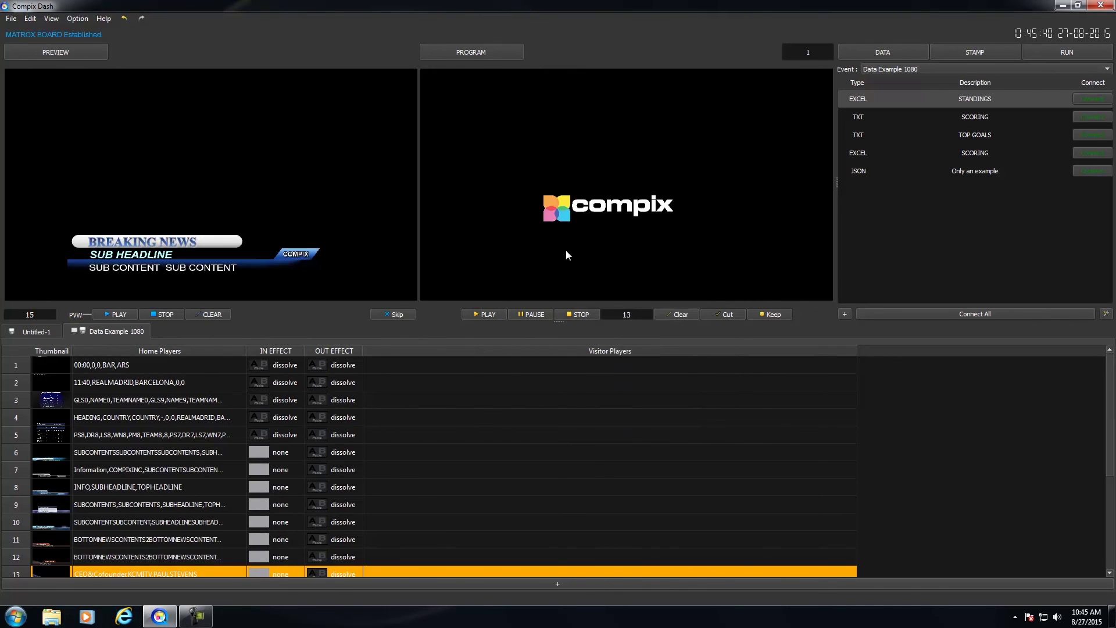
key("ctrl+f")
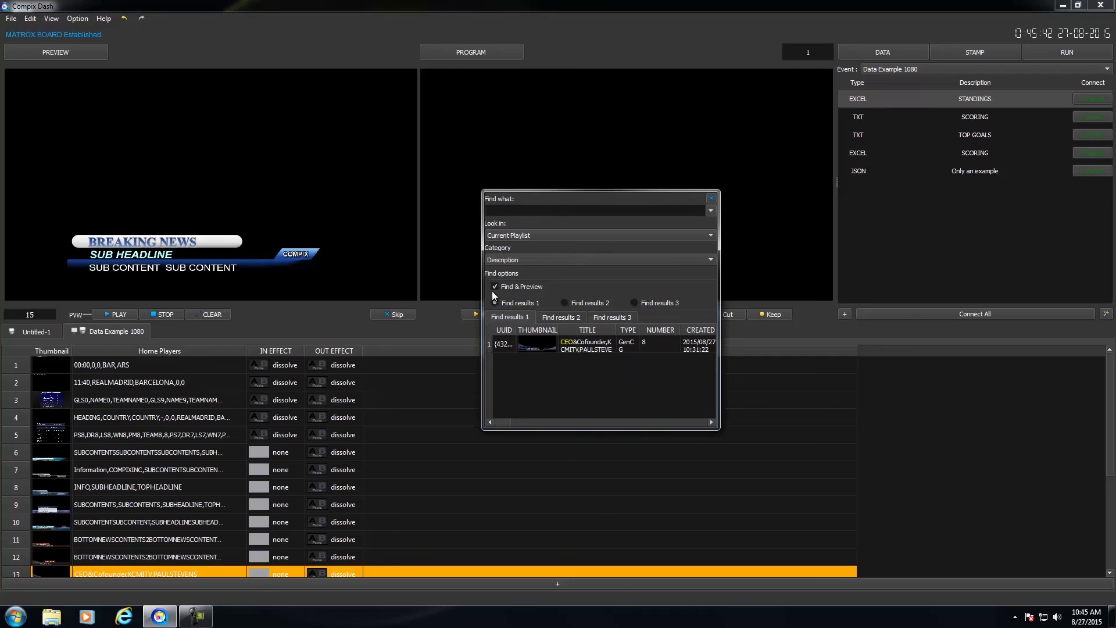
left_click(710, 200)
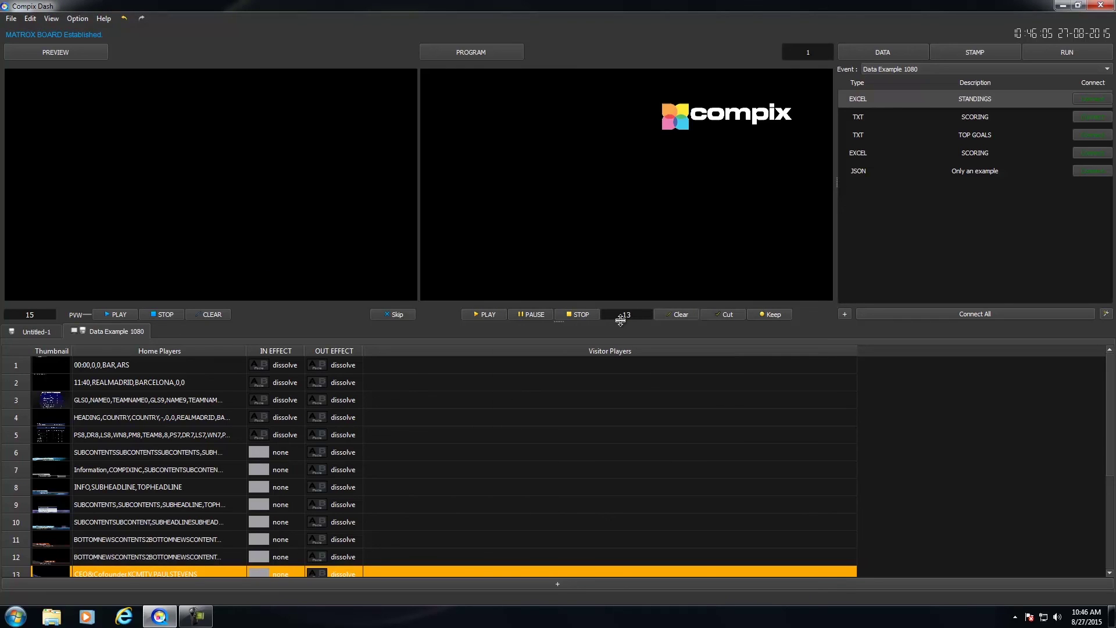